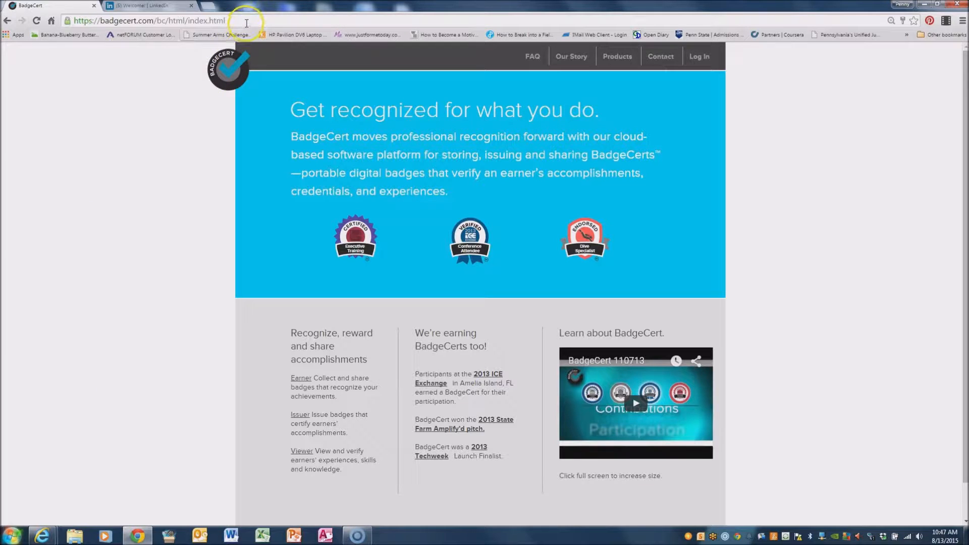
Sign in to BadgeCert with the account email and password to reach the CST/CCT badge portfolio.
click(246, 23)
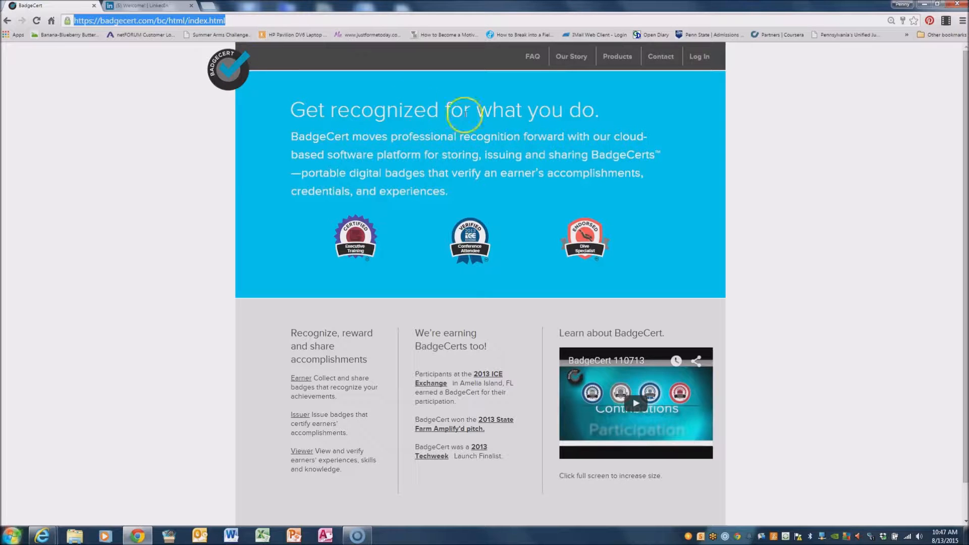
click(699, 57)
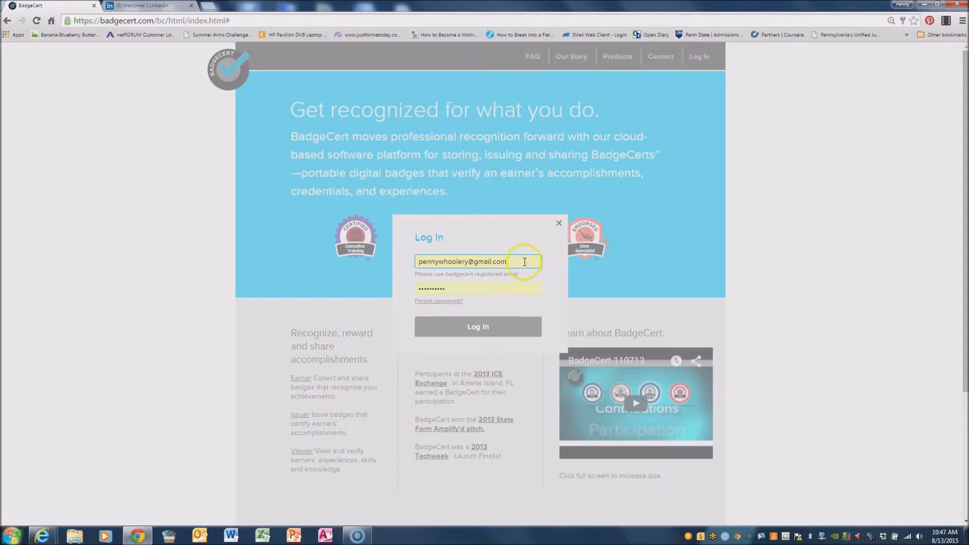
drag(524, 262, 286, 256)
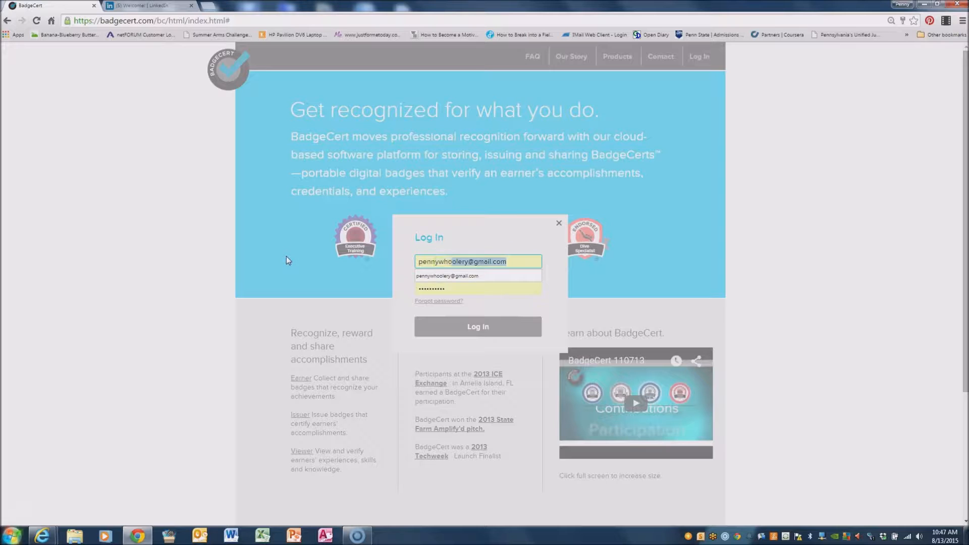
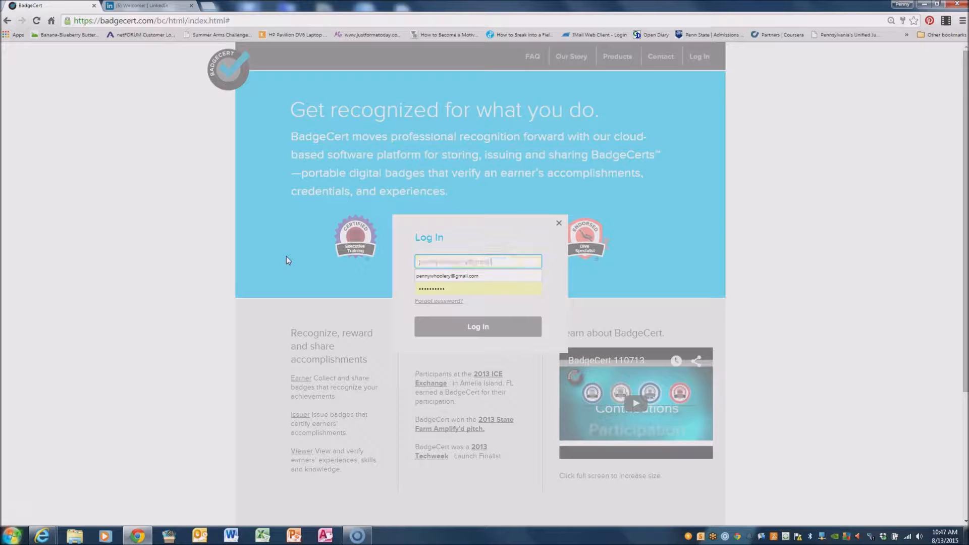
key(Tab)
text(•)
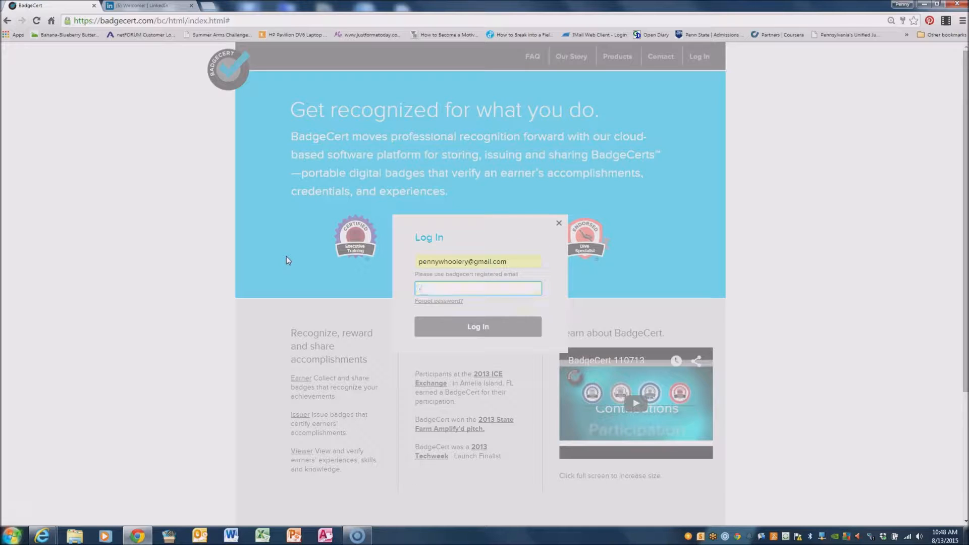
key(Return)
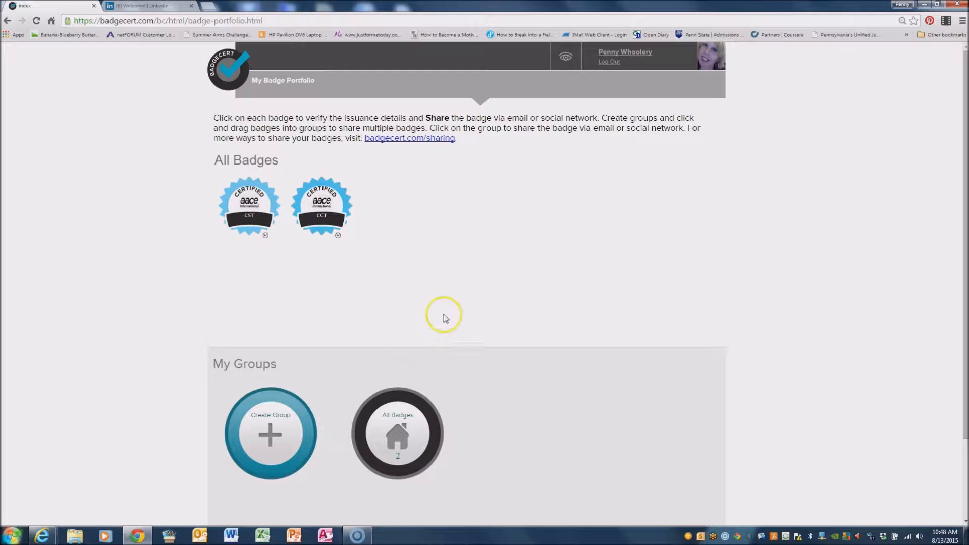
Begin a new badge group, entering the name 'Sharing UR' and description 'Everyon'.
click(270, 435)
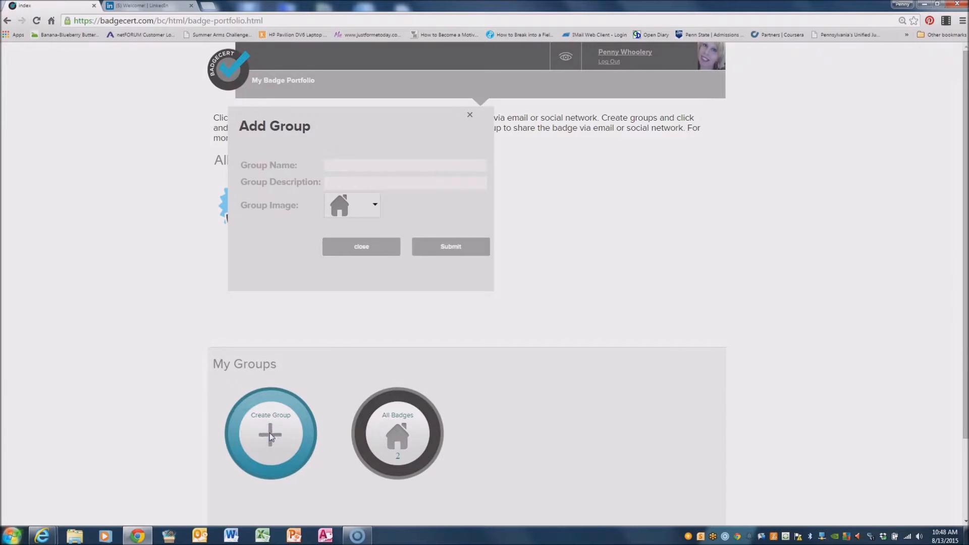
click(364, 163)
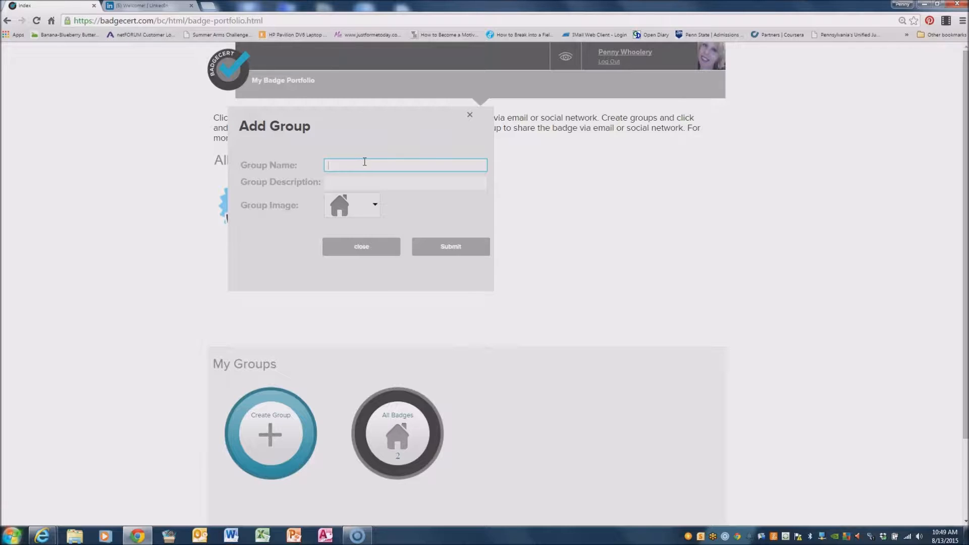
text(Sharing UR)
key(Tab)
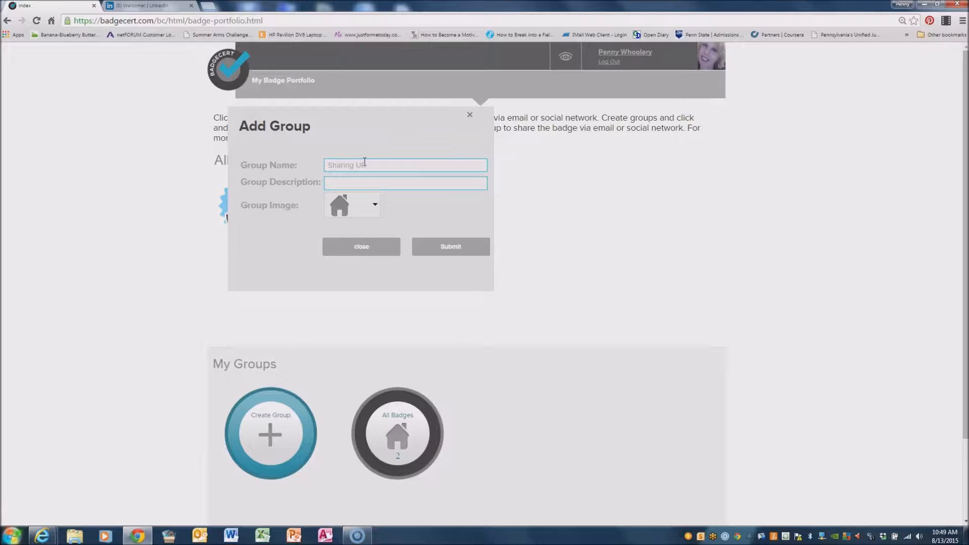
text(Everyone)
Correct the group name to 'SharingURL', choose the chat-bubble image, and submit the group.
click(376, 163)
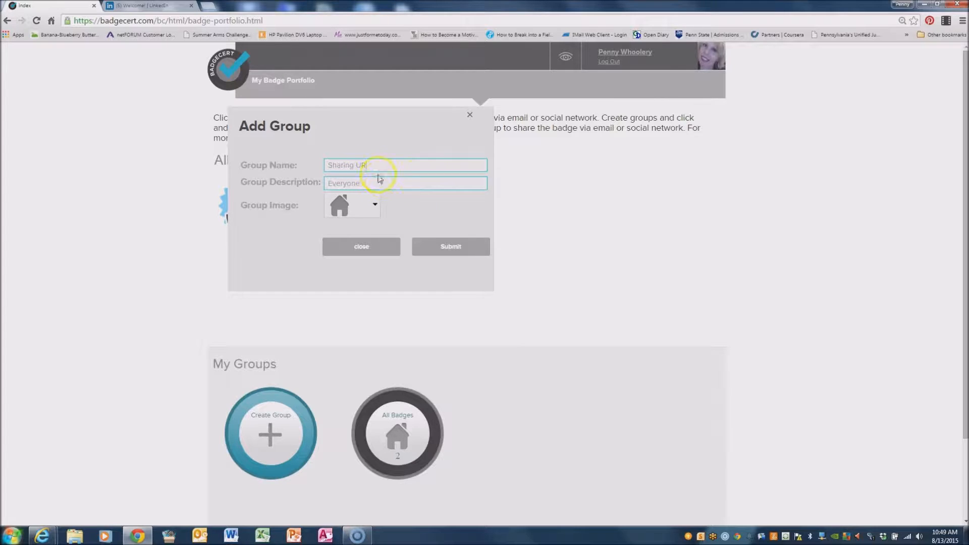
key(Delete)
text(URL)
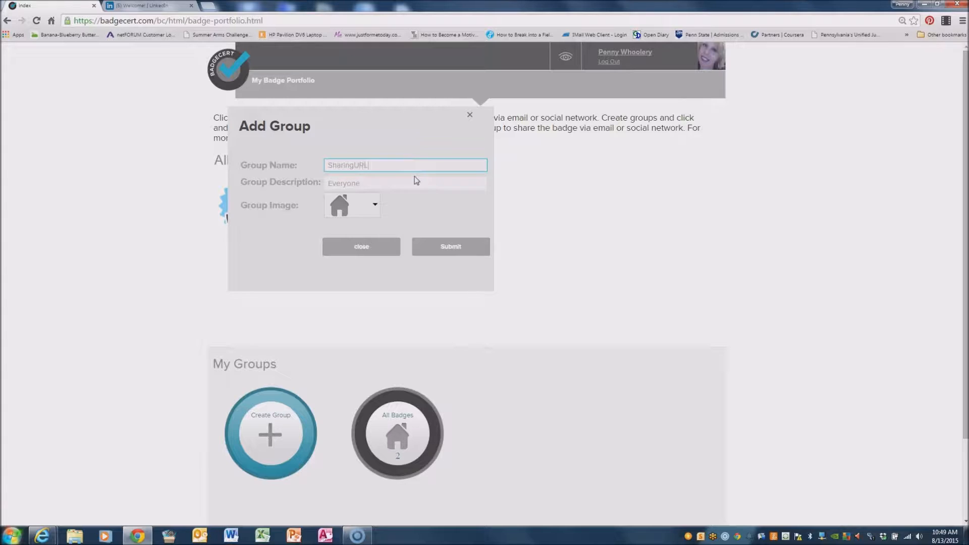
click(374, 205)
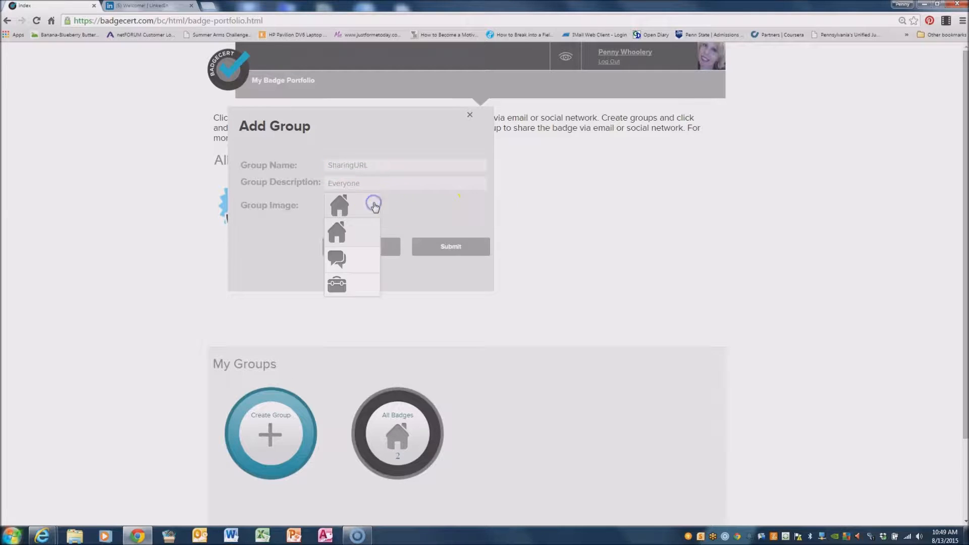
click(340, 257)
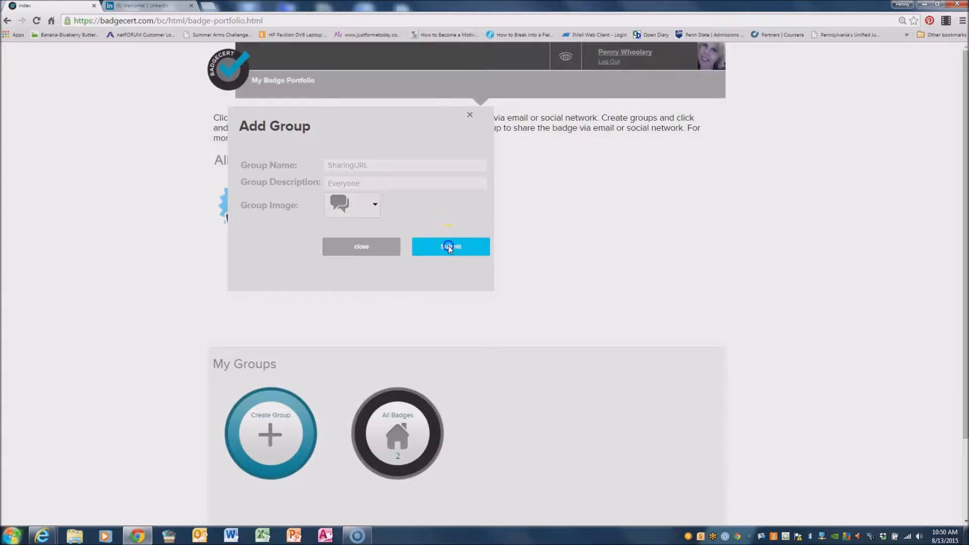
click(449, 245)
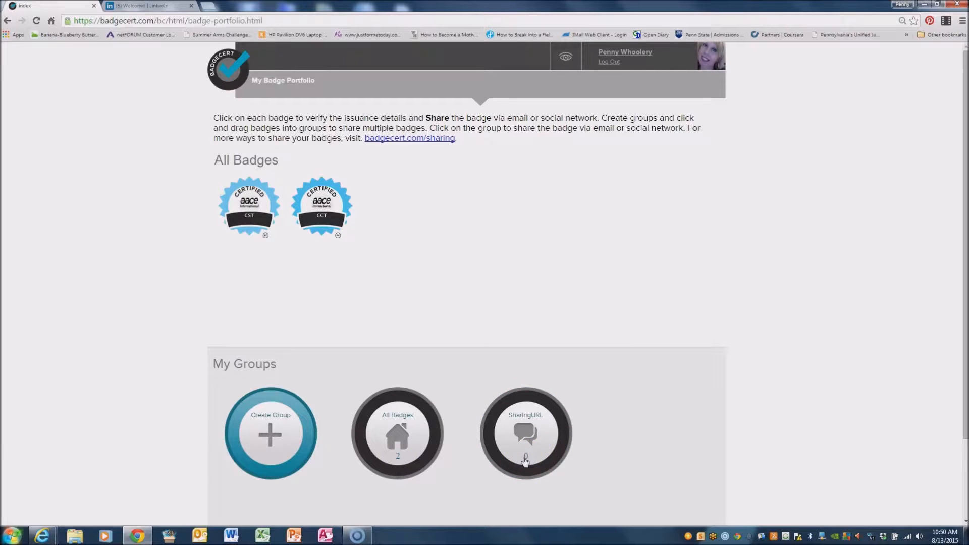
Add the CST badge to the SharingURL group and check the group's contents.
click(419, 457)
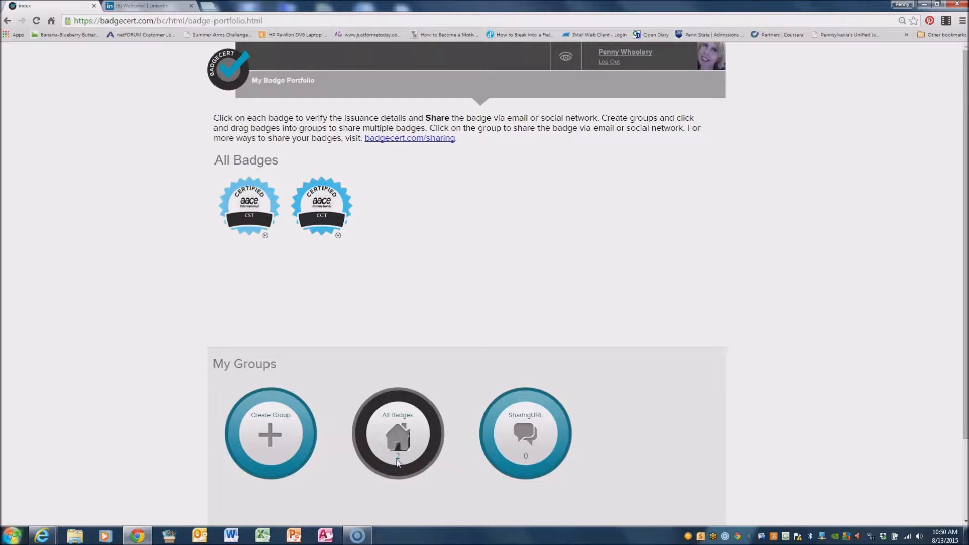
click(543, 436)
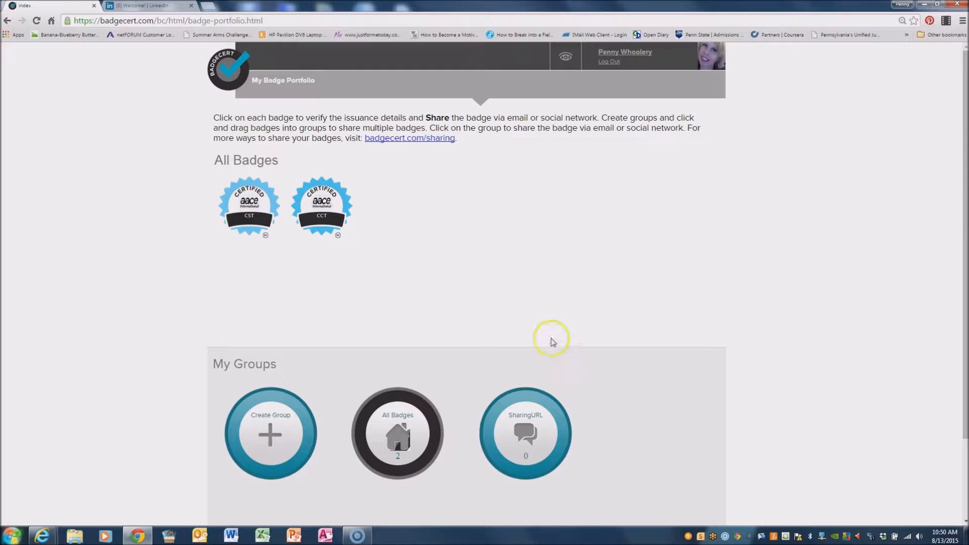
drag(249, 204, 533, 443)
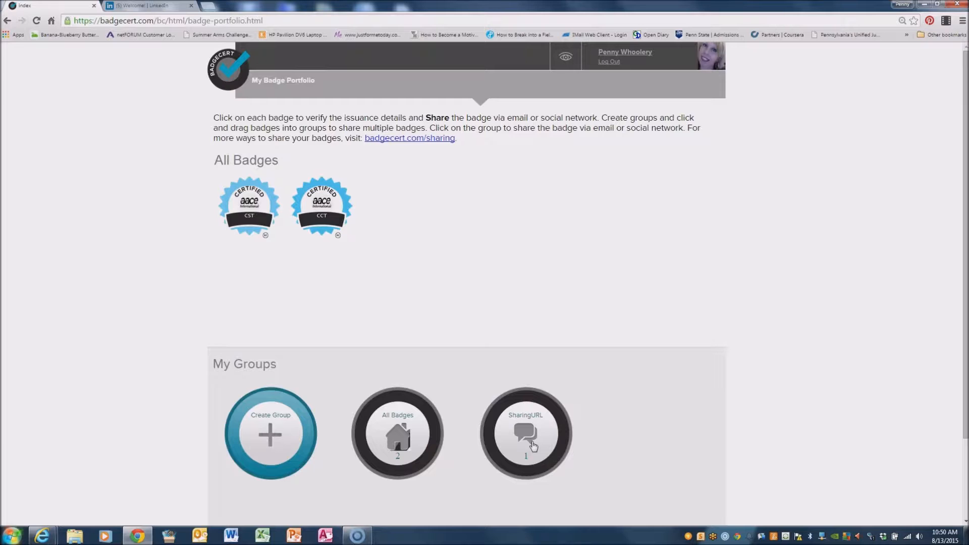
click(528, 449)
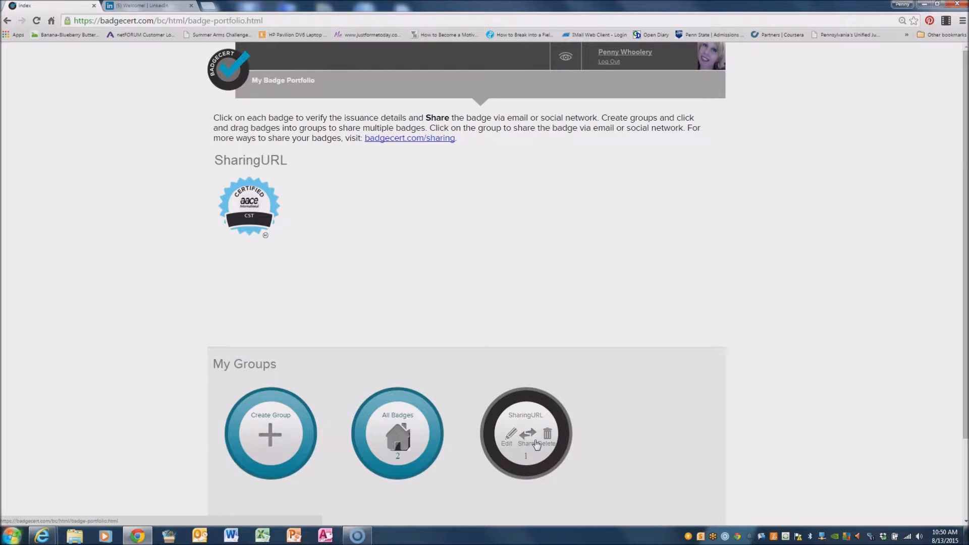
mouse_move(228, 210)
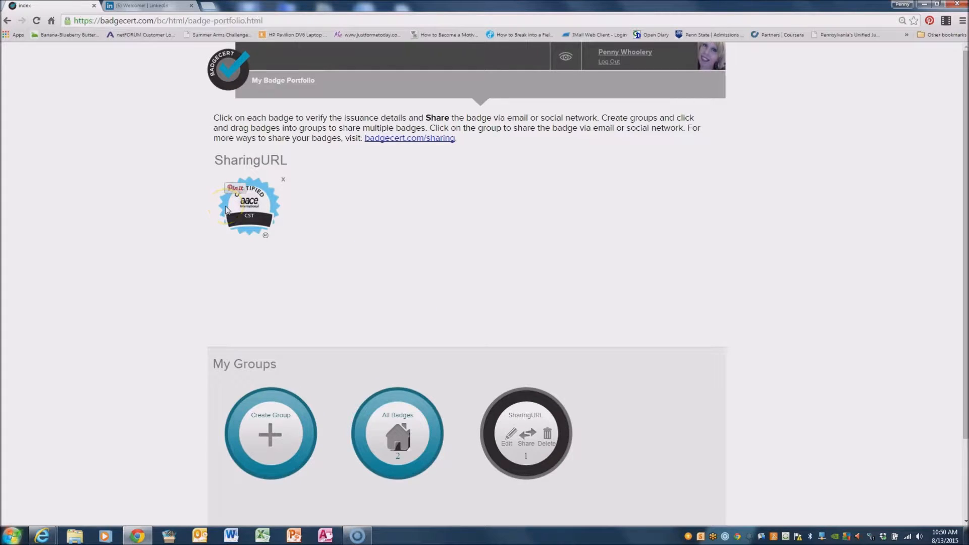
click(398, 441)
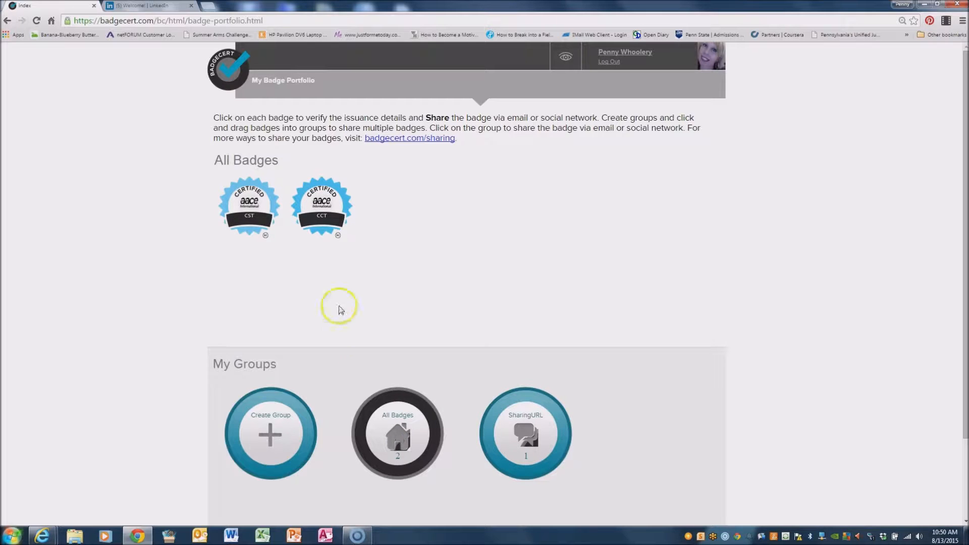
Add the CCT badge to SharingURL, then open the group showing both badges.
drag(322, 206, 521, 435)
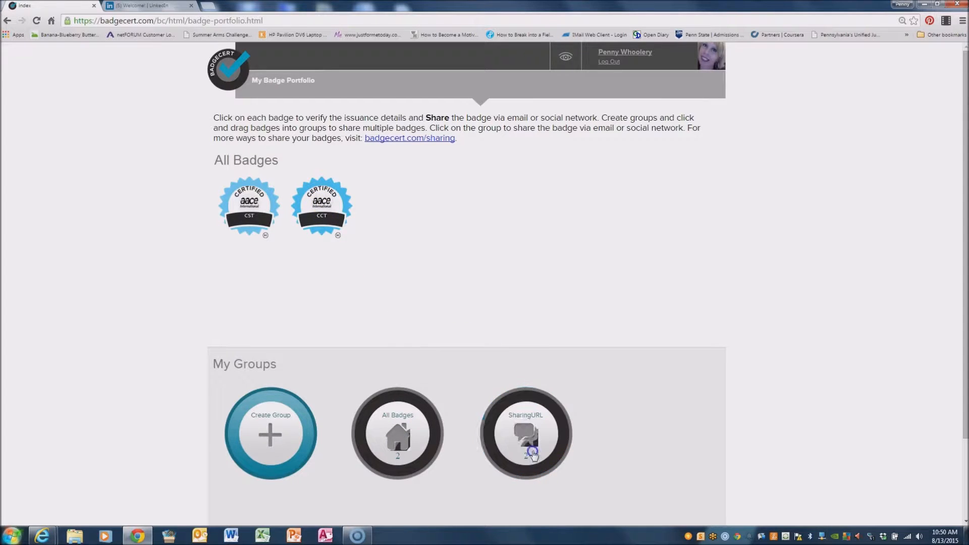
click(546, 438)
click(393, 426)
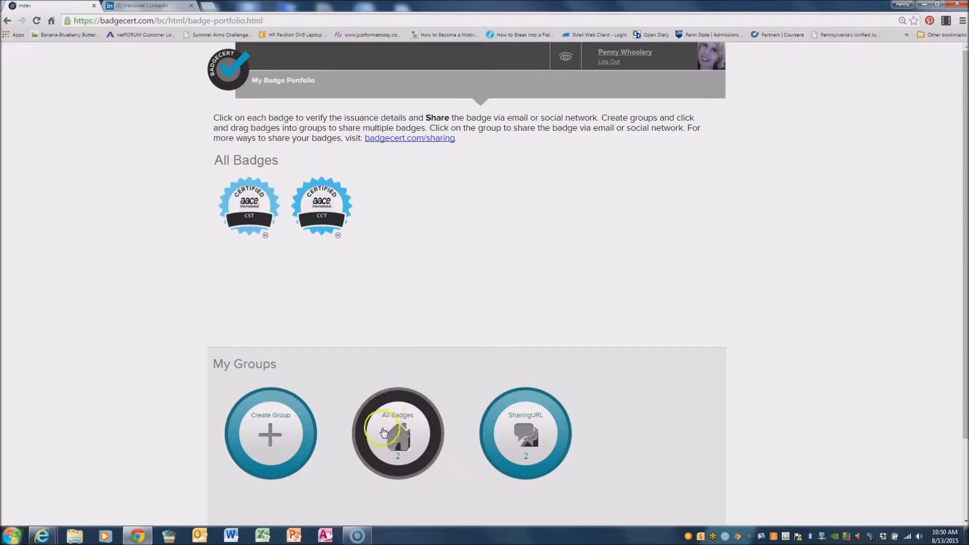
click(564, 449)
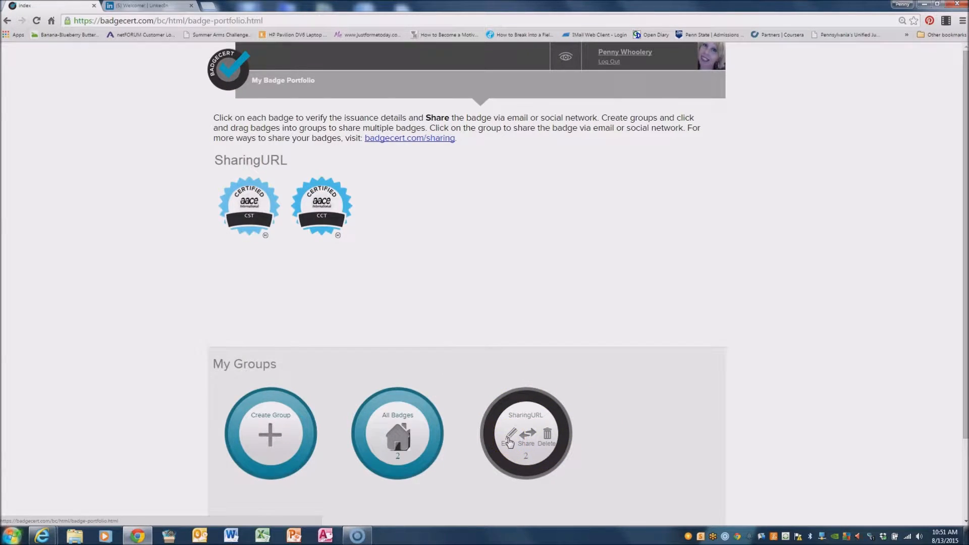
click(509, 442)
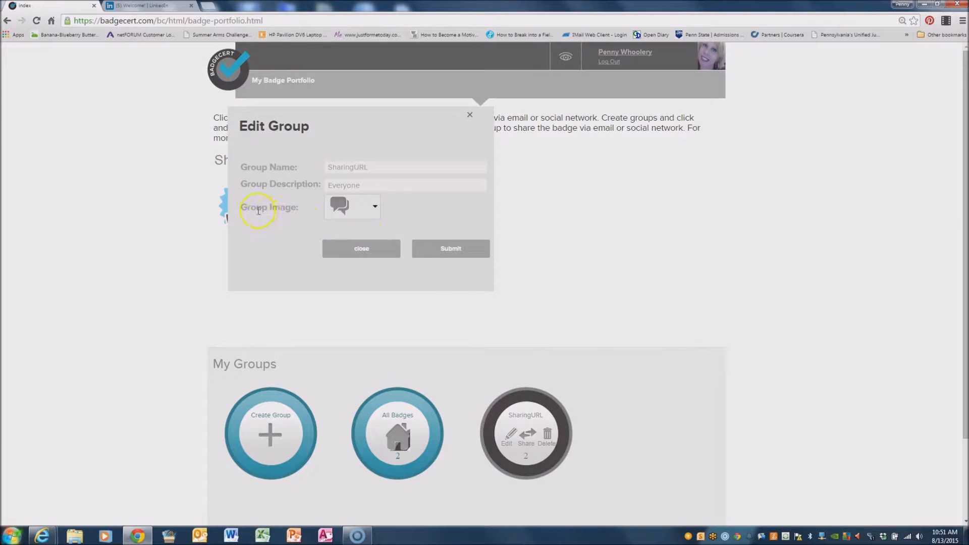
click(400, 165)
click(400, 185)
click(469, 114)
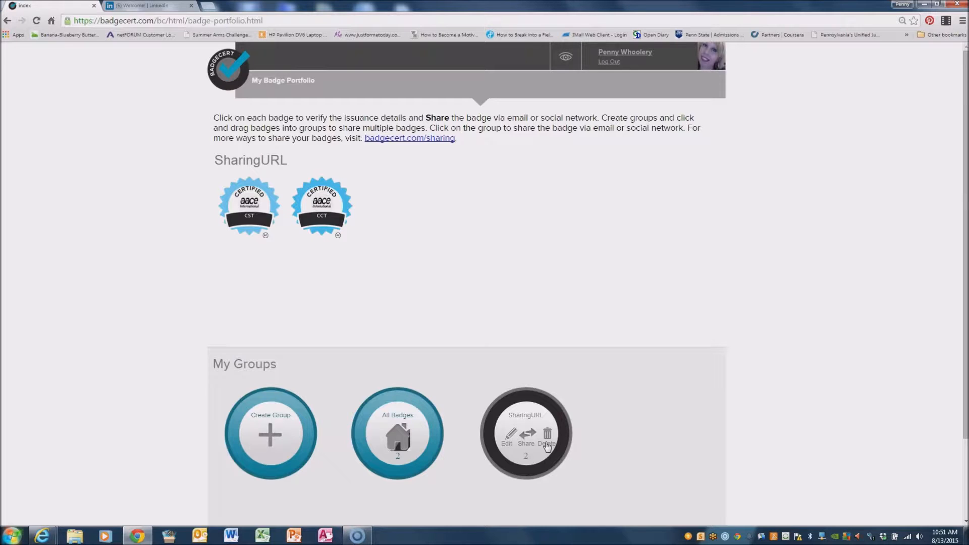
click(354, 423)
mouse_move(309, 208)
click(357, 180)
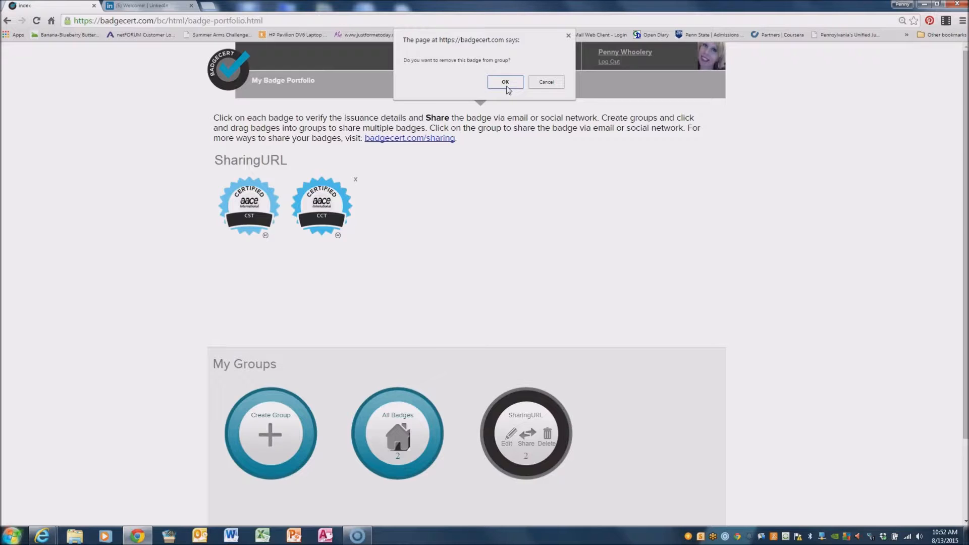
click(546, 82)
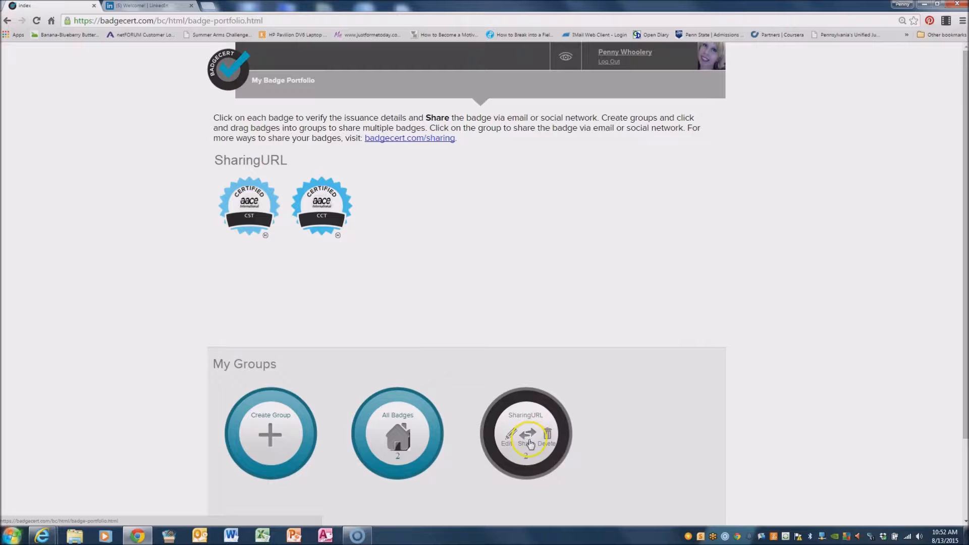
Open the SharingURL group's Share dialog and select its email address field.
click(529, 440)
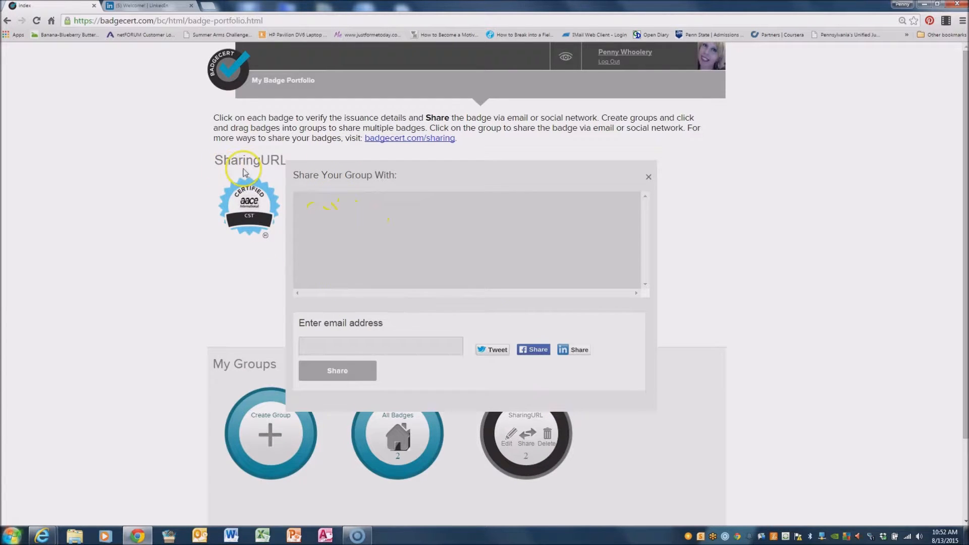
mouse_move(213, 196)
click(341, 349)
Share the group to LinkedIn and replace the description with 'Look at my new certification!'.
click(579, 350)
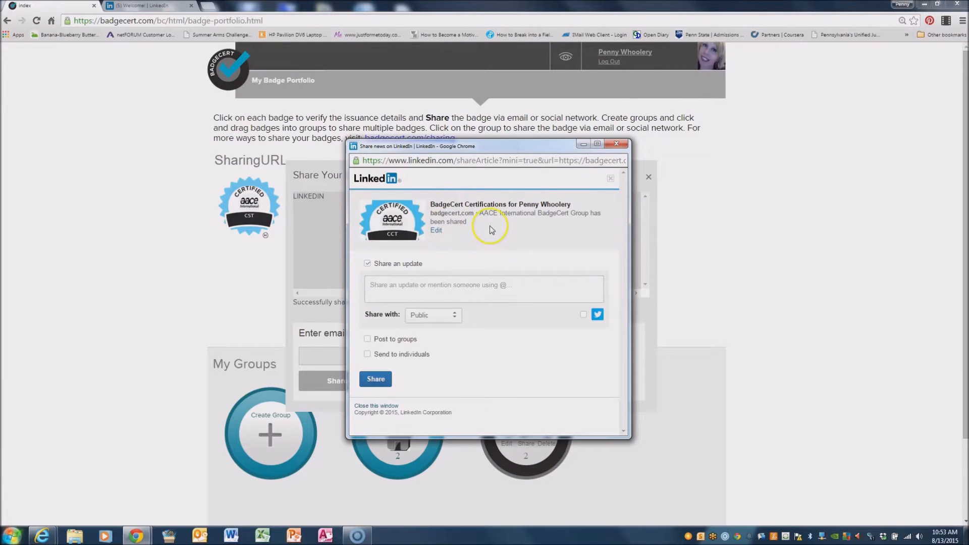
click(599, 144)
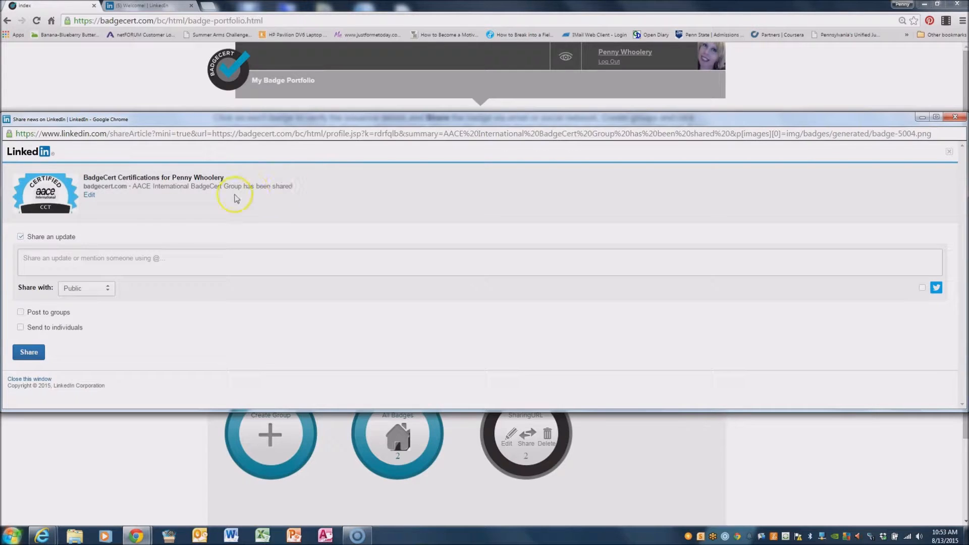
click(89, 195)
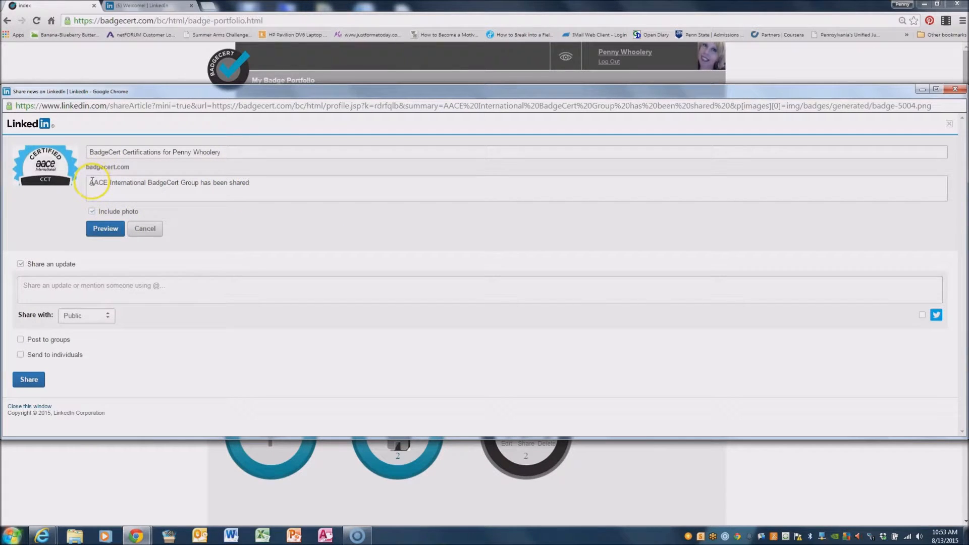
drag(92, 183, 277, 188)
text(L)
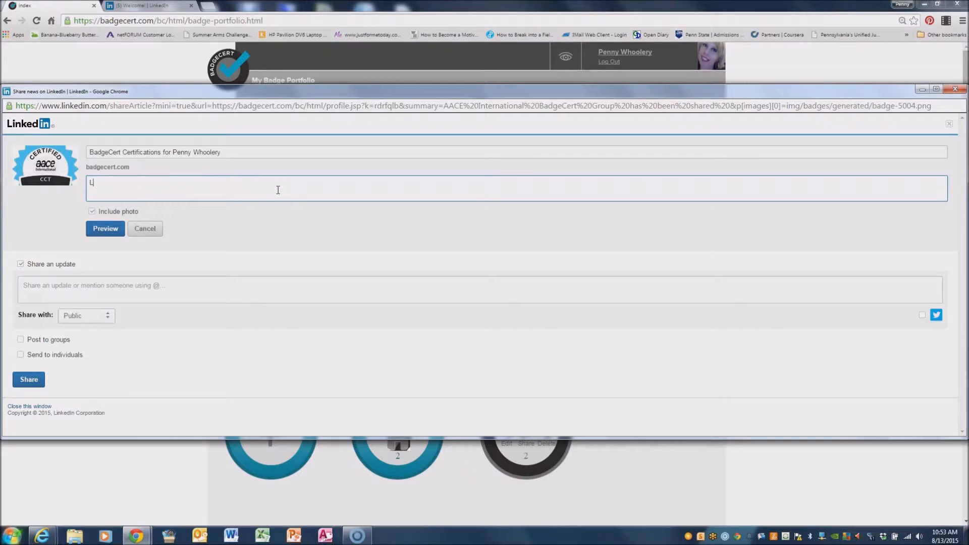
text(ook at my new e)
text(ertif)
text(ci)
key(BackSpace)
key(BackSpace)
text(ication!)
Preview the certification post and publish it on LinkedIn.
click(103, 212)
click(104, 228)
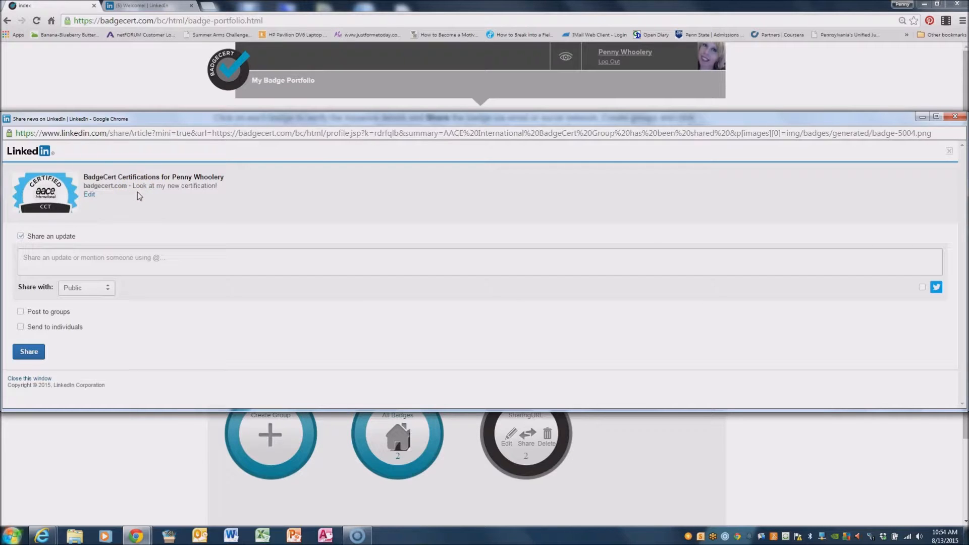
click(29, 352)
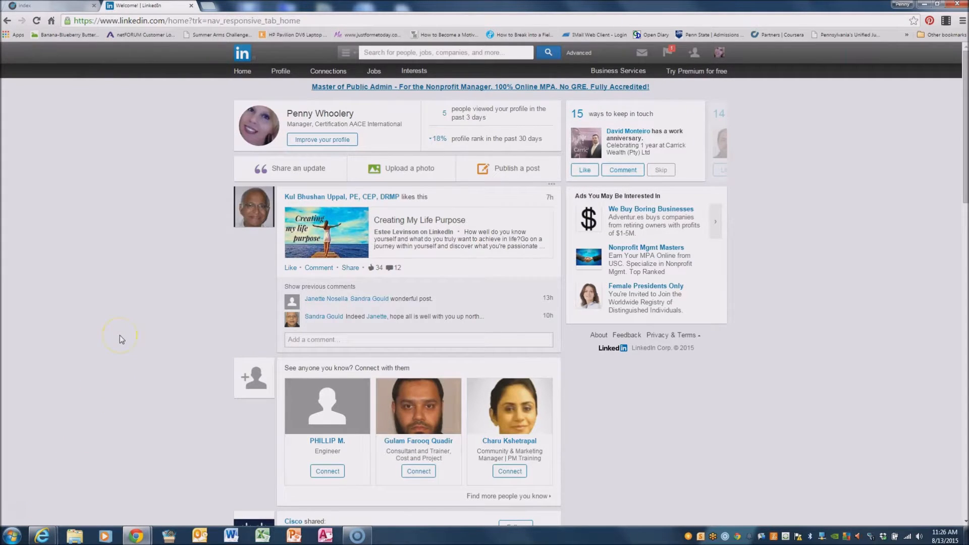
Go to the LinkedIn home feed, then open Profile > Your Updates to see the post.
click(241, 75)
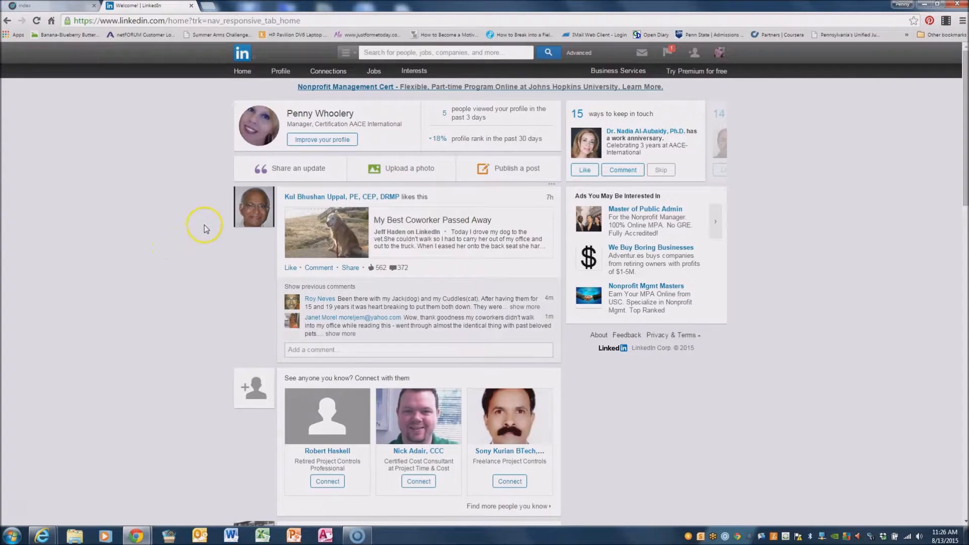
scroll(205, 229, down, 1)
scroll(207, 253, down, 12)
scroll(210, 257, up, 14)
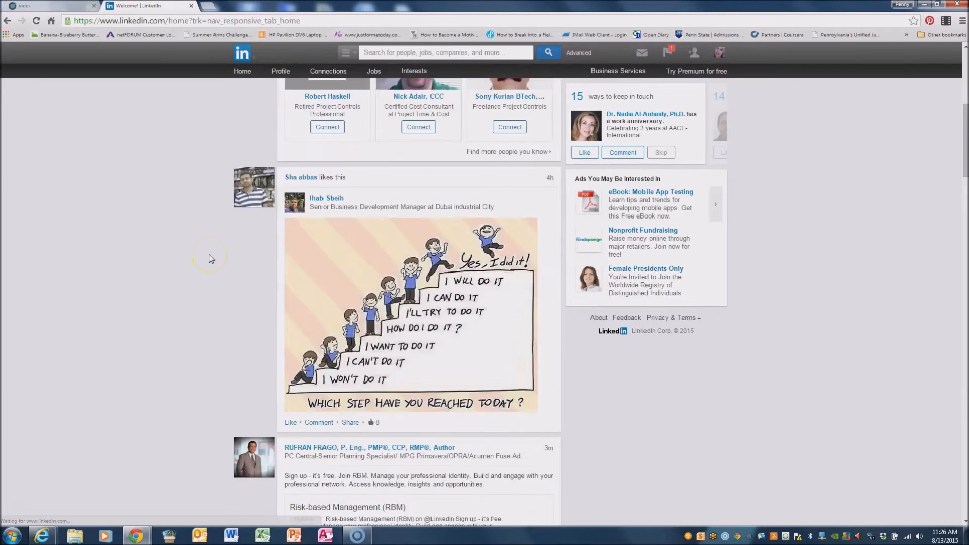
click(160, 220)
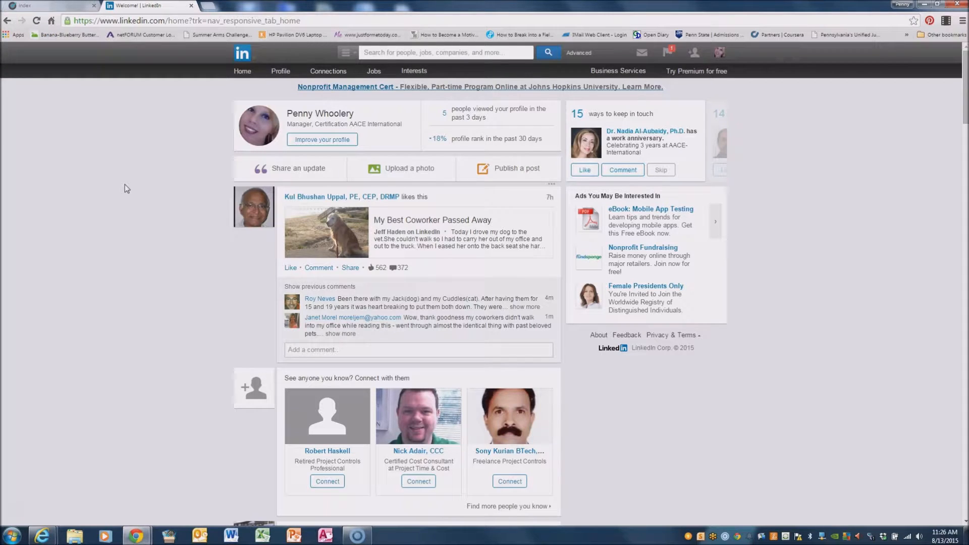
mouse_move(279, 76)
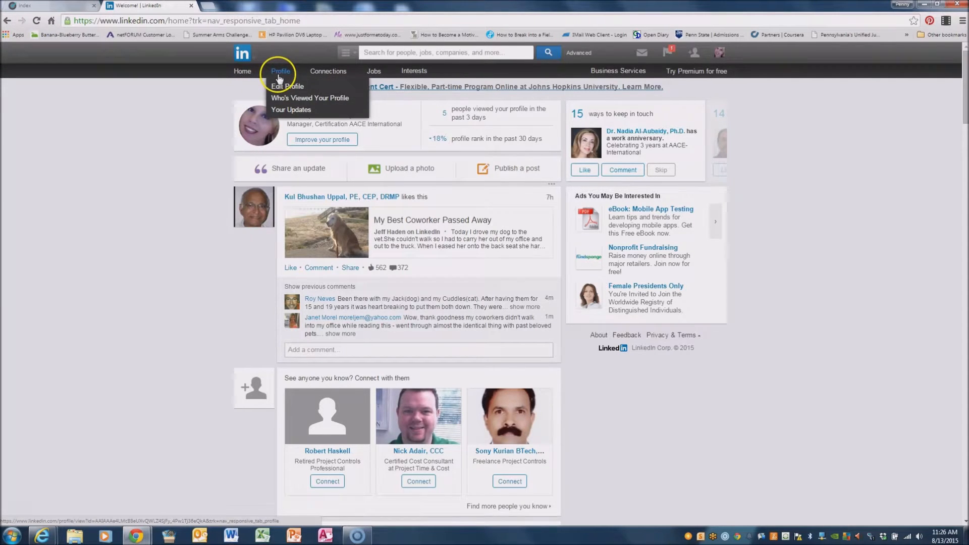
click(281, 114)
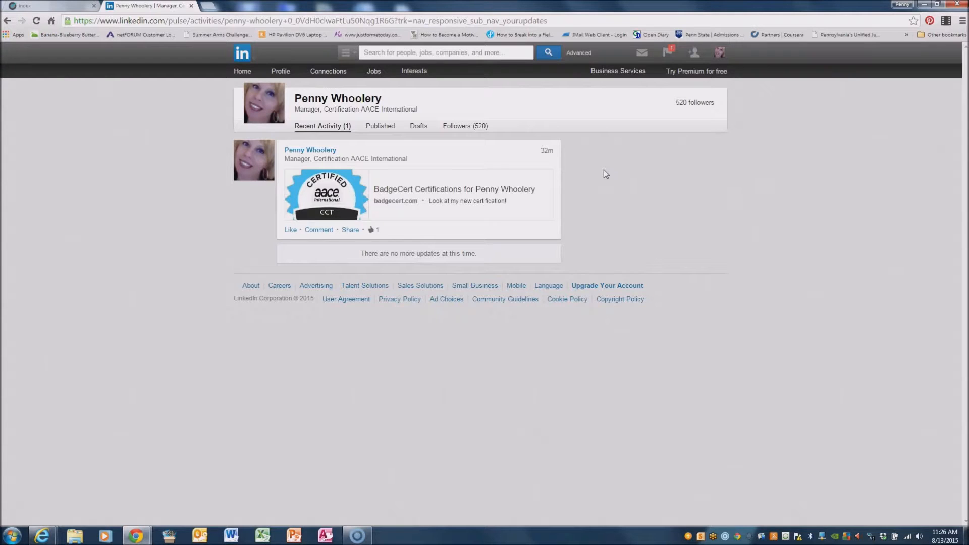
Open the shared BadgeCert profile page and view, then close, the CCT and CST badge details.
click(327, 195)
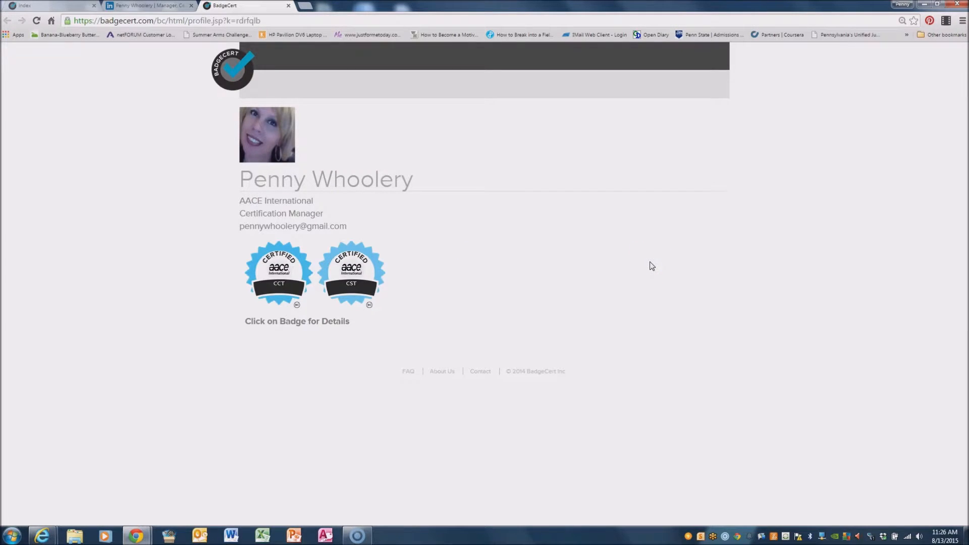
mouse_move(271, 132)
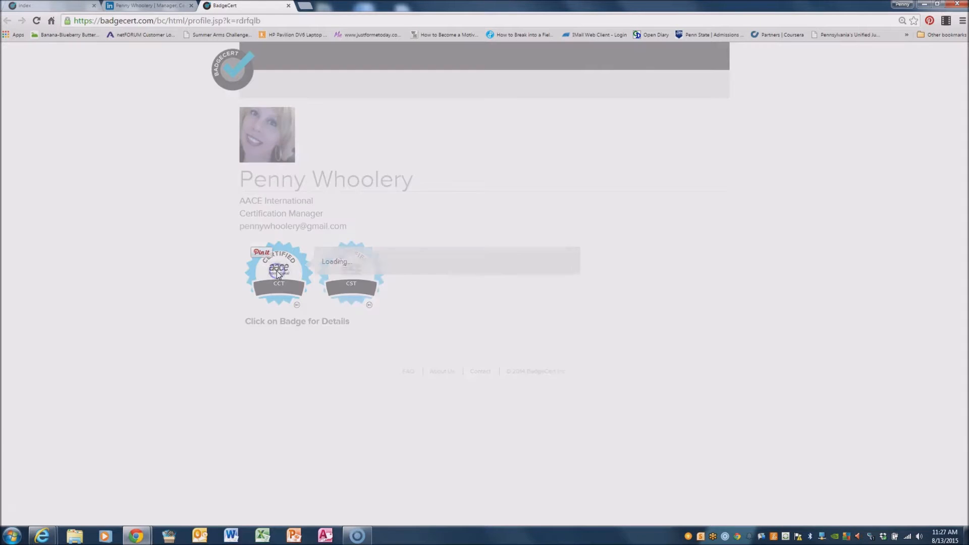
click(674, 281)
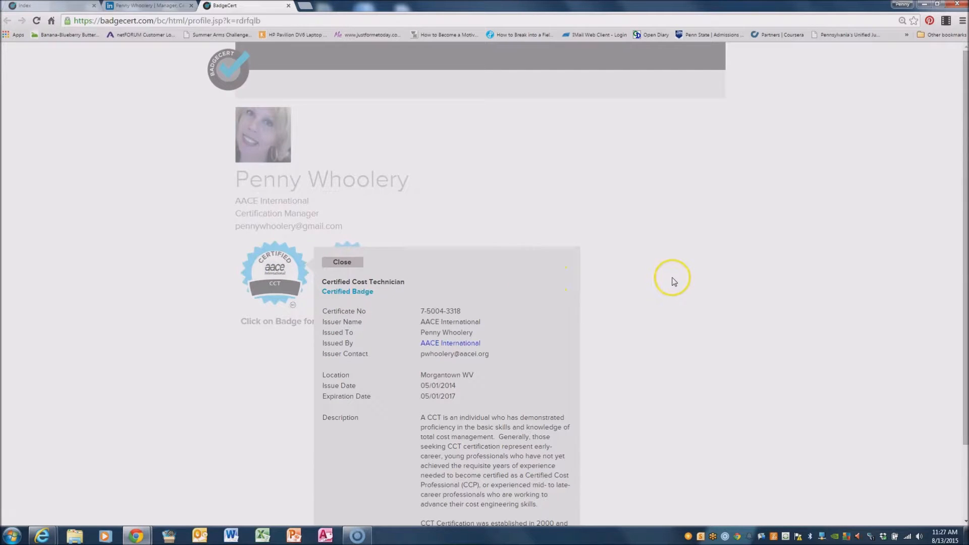
scroll(674, 281, down, 2)
click(378, 272)
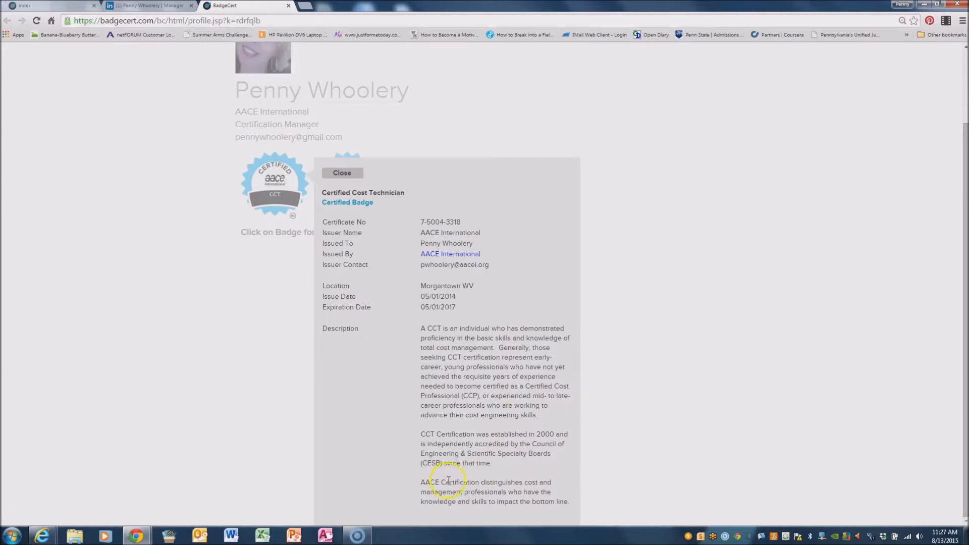
click(342, 173)
click(351, 273)
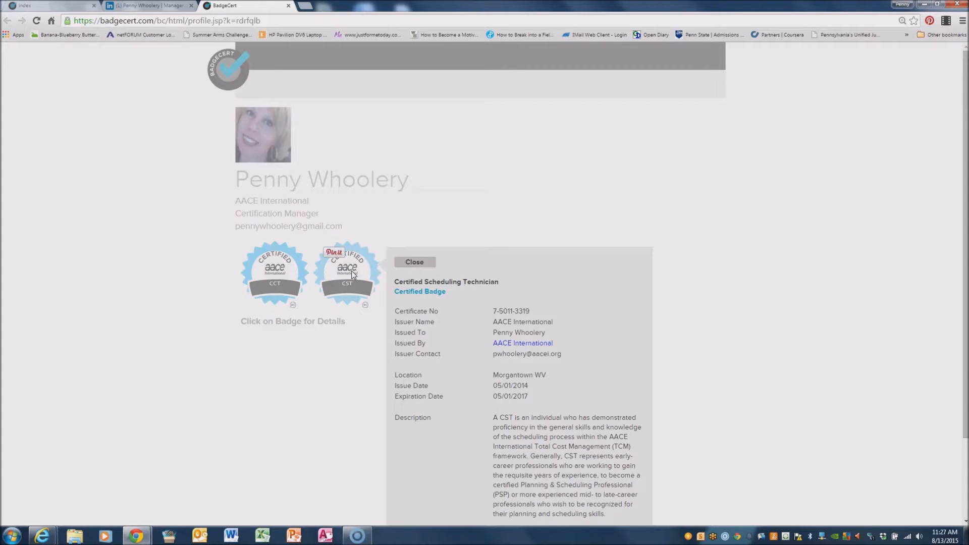
click(409, 262)
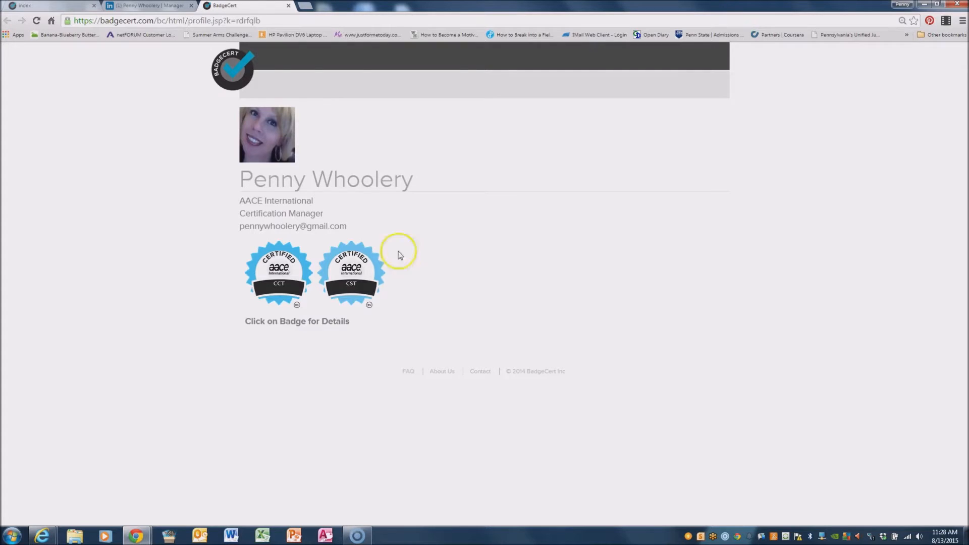
Close the BadgeCert tab and choose Profile > Edit Profile on LinkedIn.
click(288, 6)
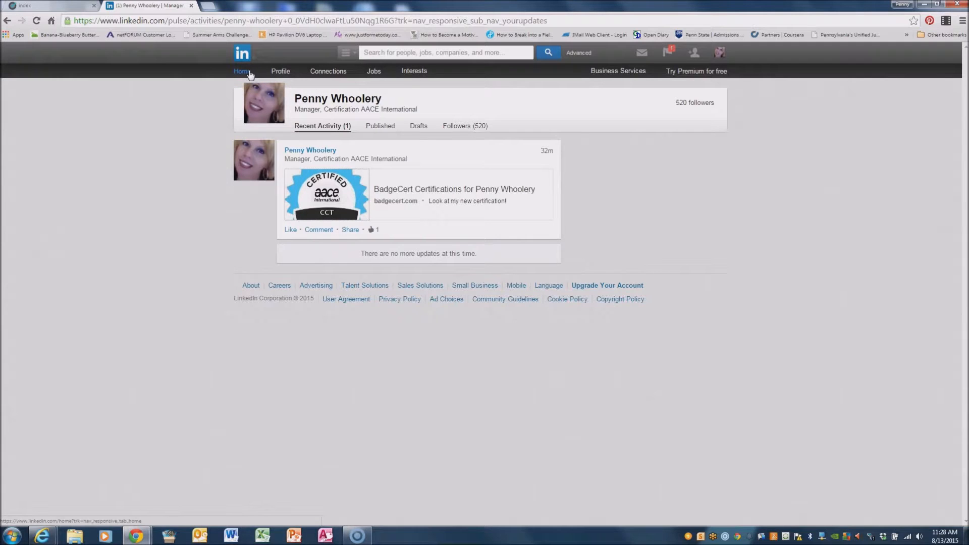
click(281, 71)
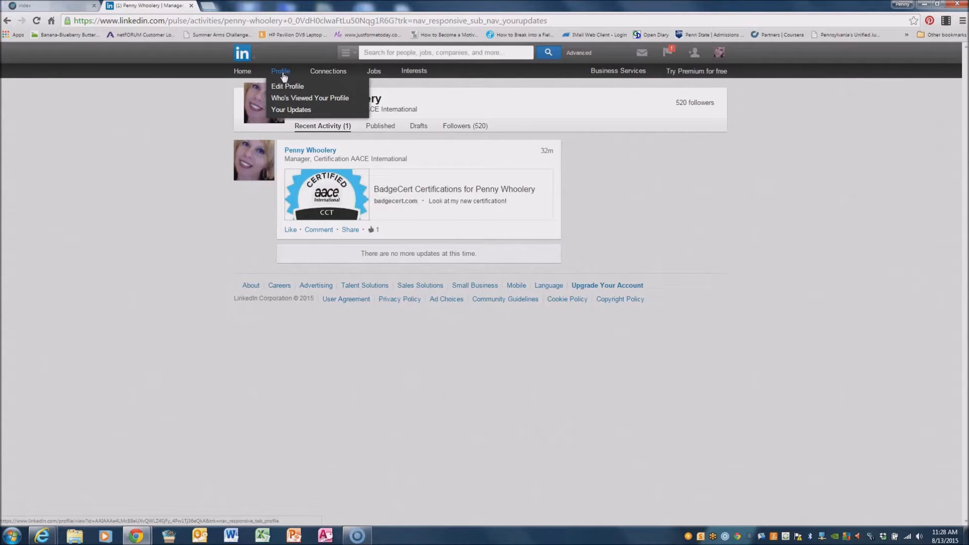
click(284, 85)
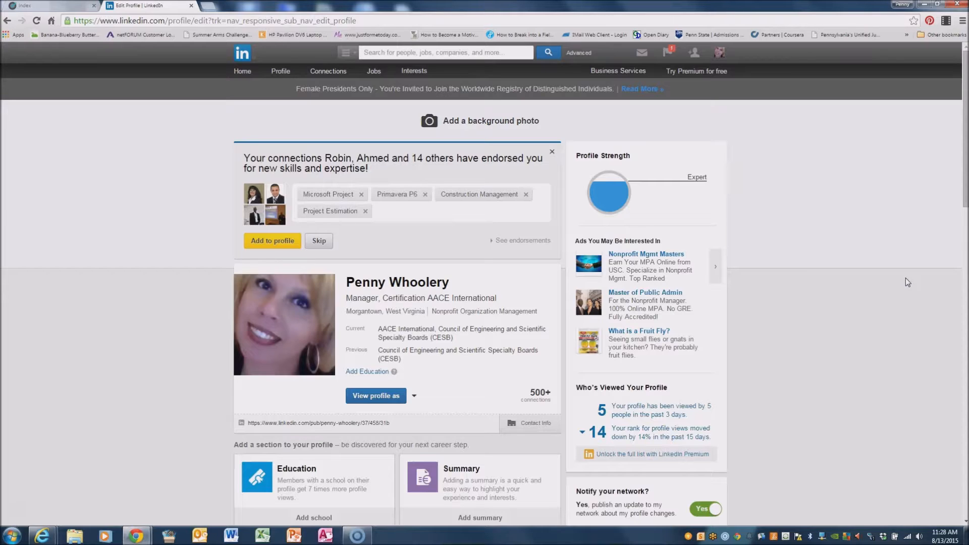
Set the first Contact Info website type to Portfolio, then return to the BadgeCert tab.
click(535, 424)
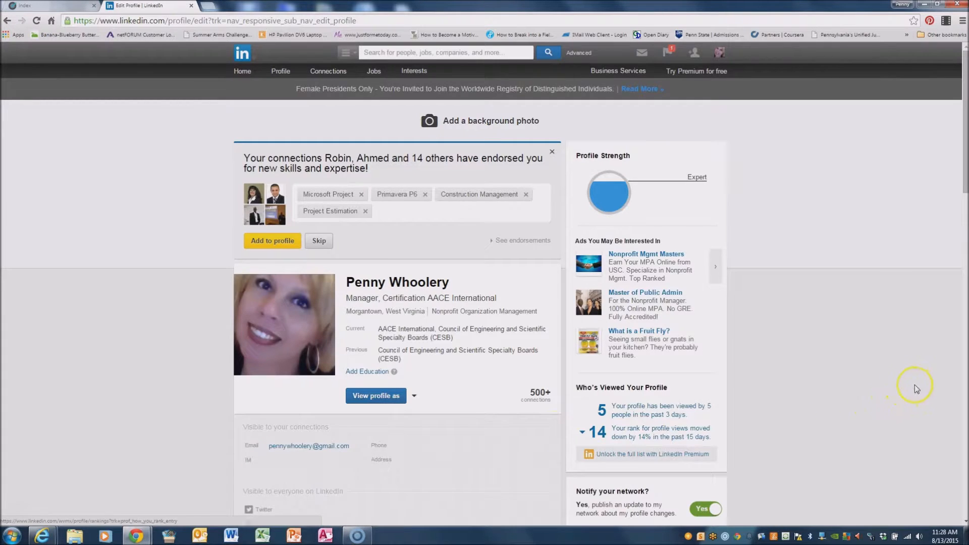
scroll(880, 377, down, 1)
scroll(871, 386, down, 2)
mouse_move(253, 385)
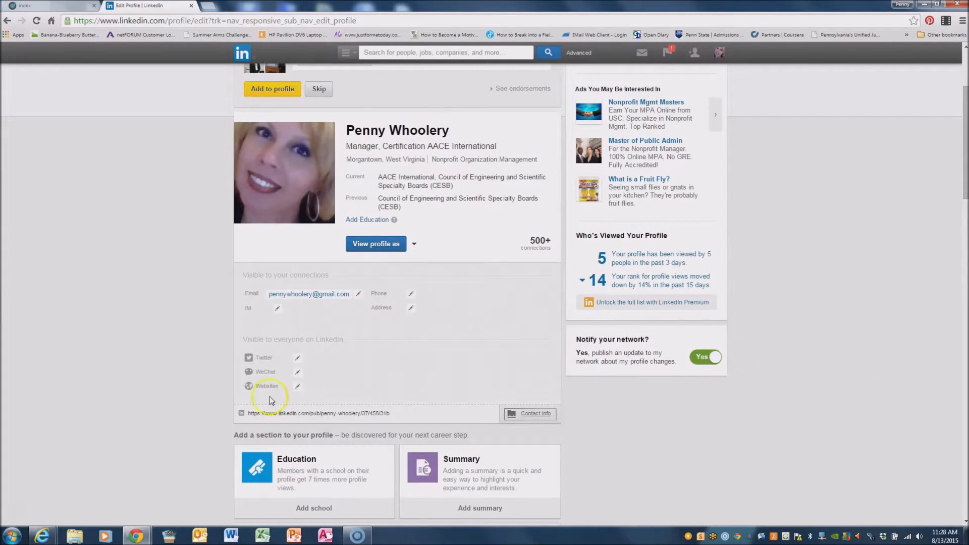
click(298, 388)
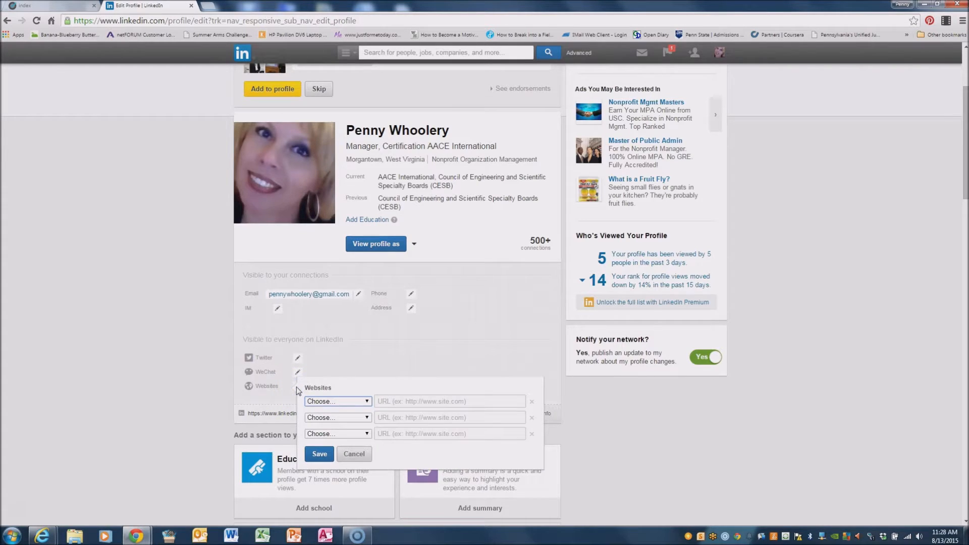
click(367, 401)
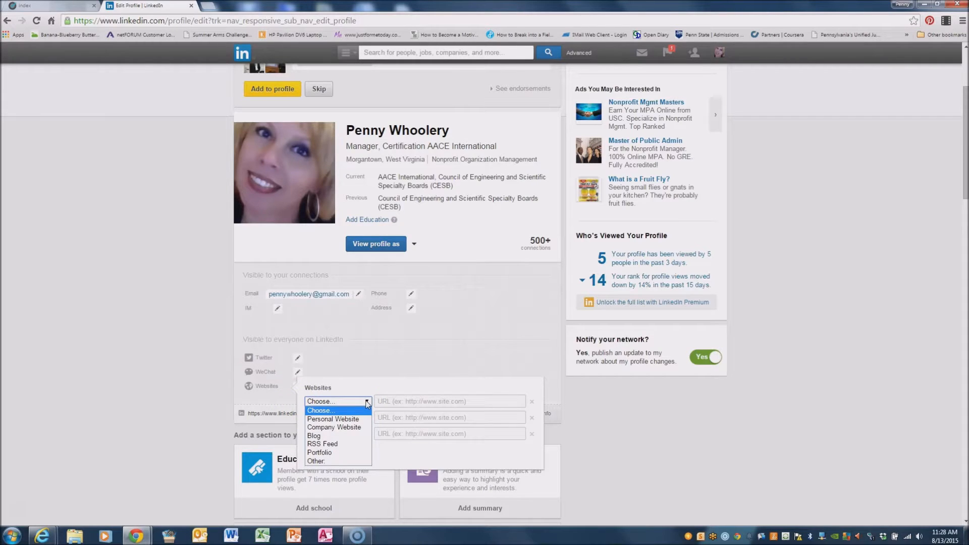
click(330, 453)
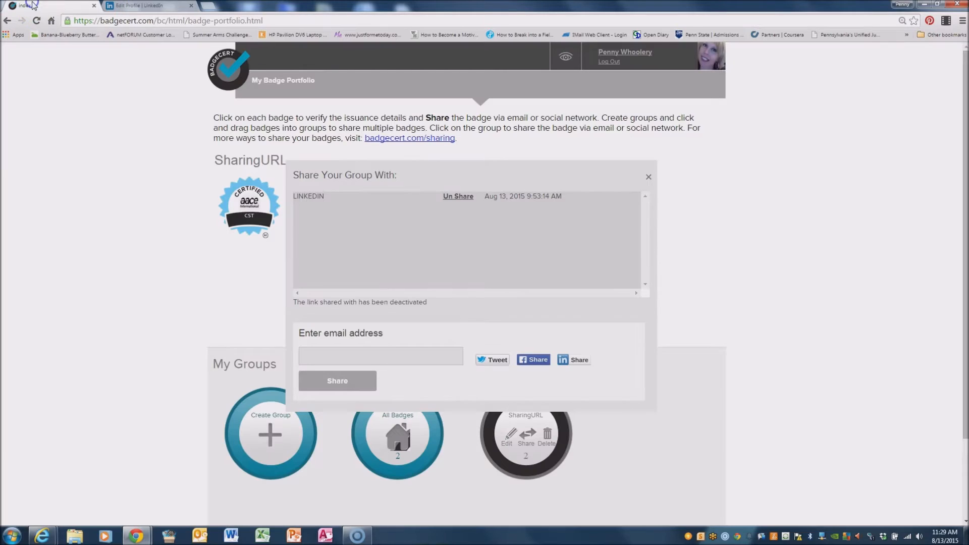
click(28, 6)
Enter your work e-mail address as recipient and share the SharingURL badge group.
click(357, 355)
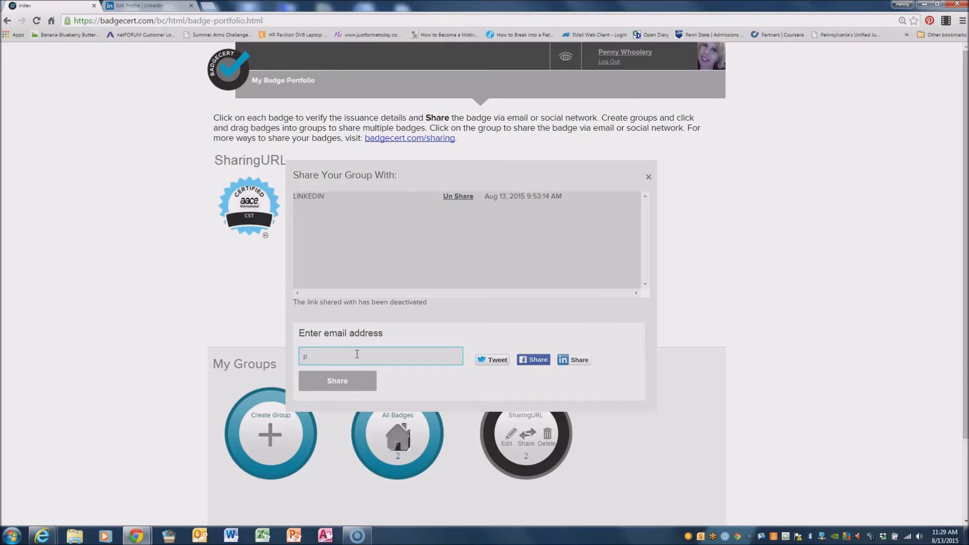
text(penny)
key(BackSpace)
key(BackSpace)
key(BackSpace)
key(BackSpace)
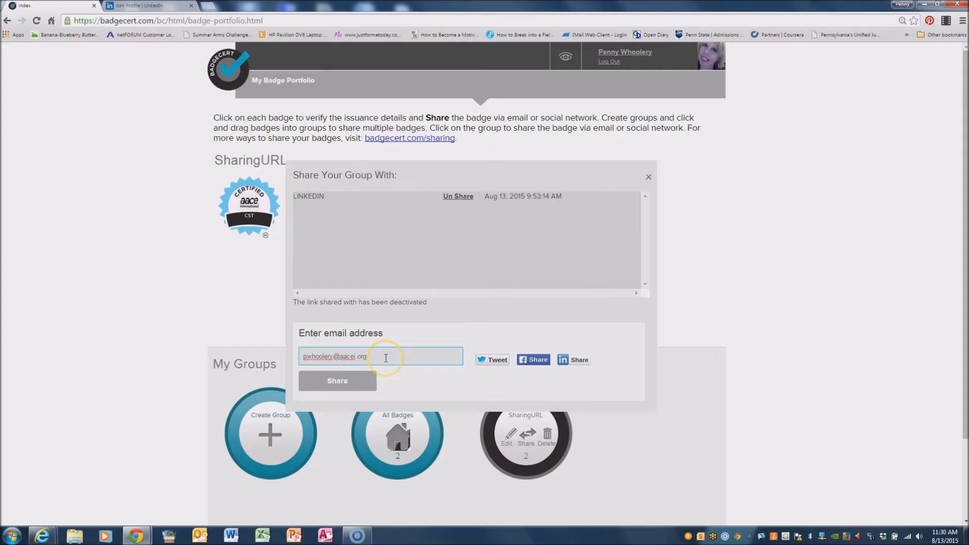
click(335, 381)
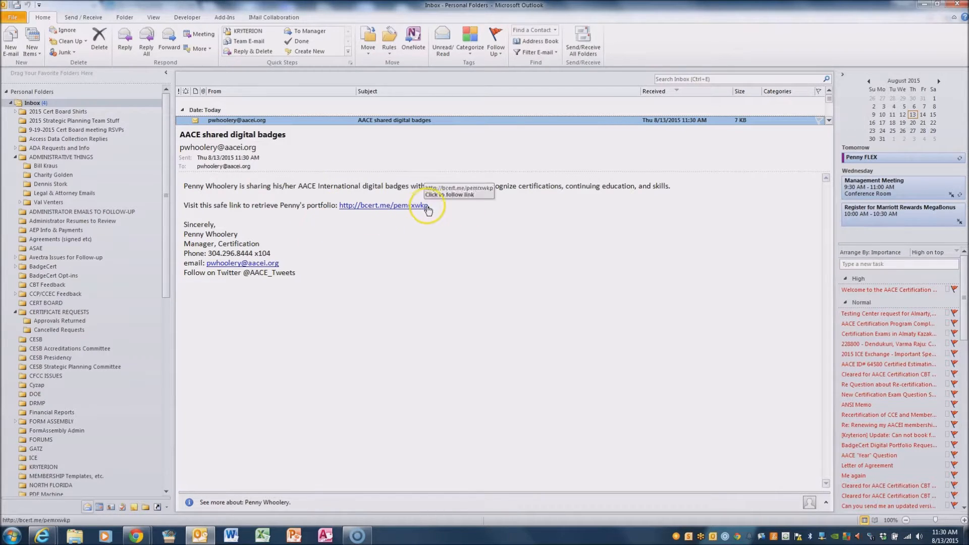
Highlight the BadgeCert portfolio link in the body of the AACE shared digital badges email.
drag(430, 206, 350, 208)
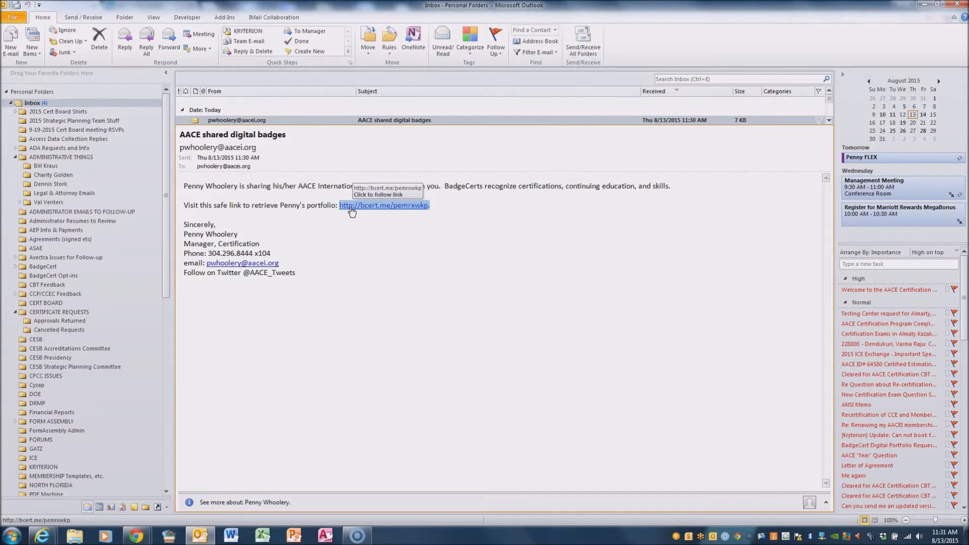
Close BadgeCert's Share Your Group With panel in Chrome, then return to the badges email in Outlook.
mouse_move(135, 535)
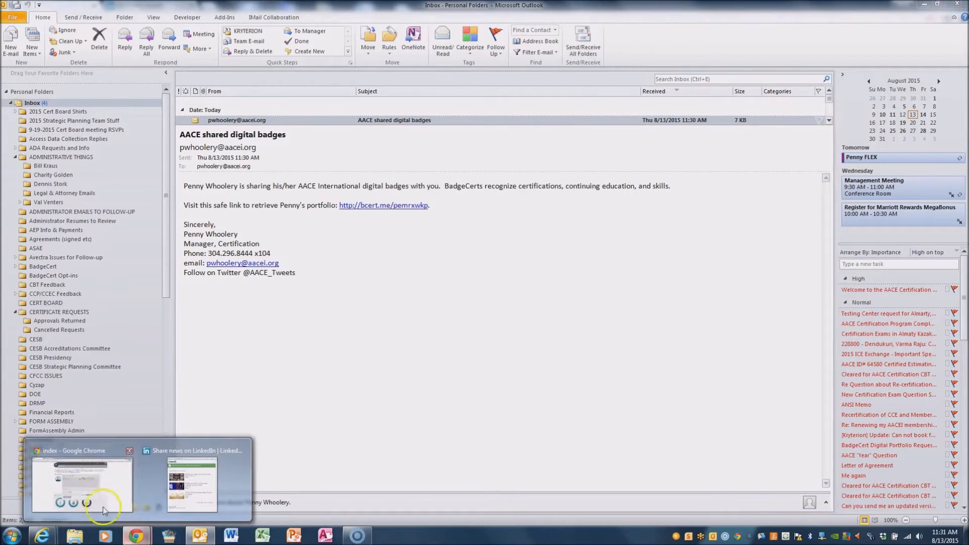
click(97, 489)
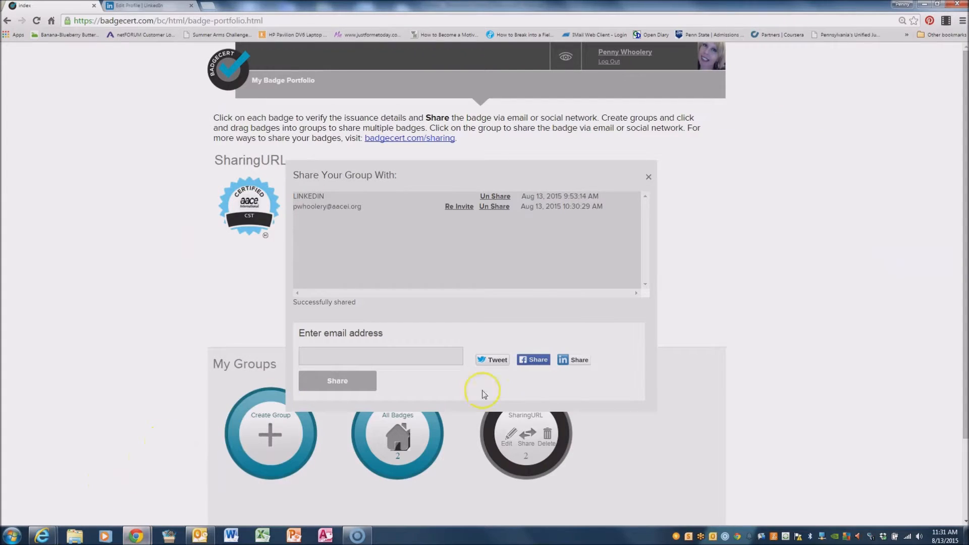
click(647, 178)
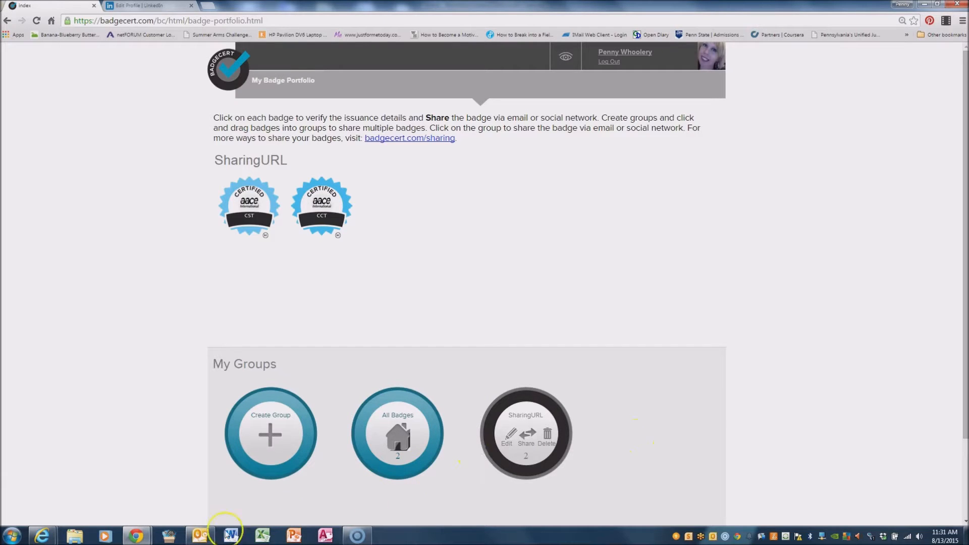
click(200, 535)
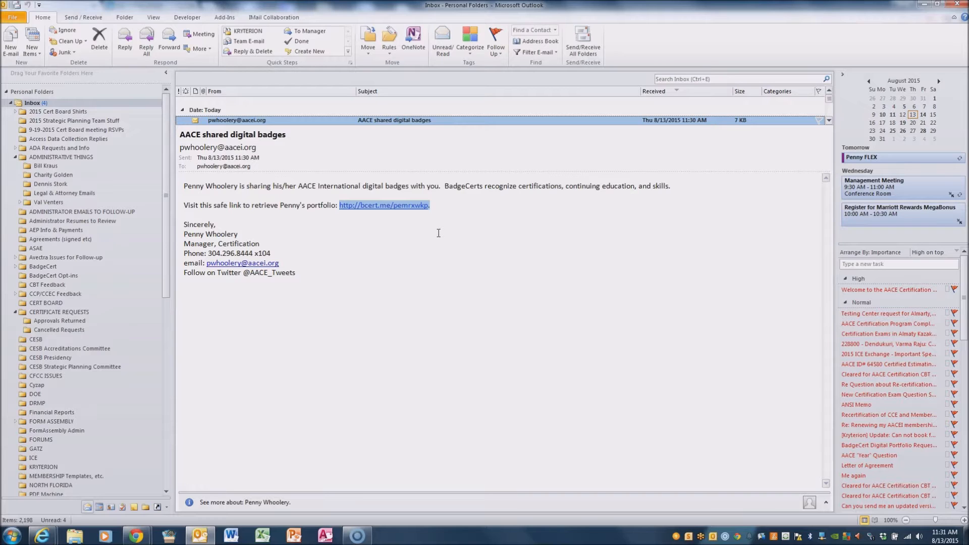
Copy the bcert.me portfolio link from the email and dismiss the LinkedIn share confirmation window.
right_click(403, 204)
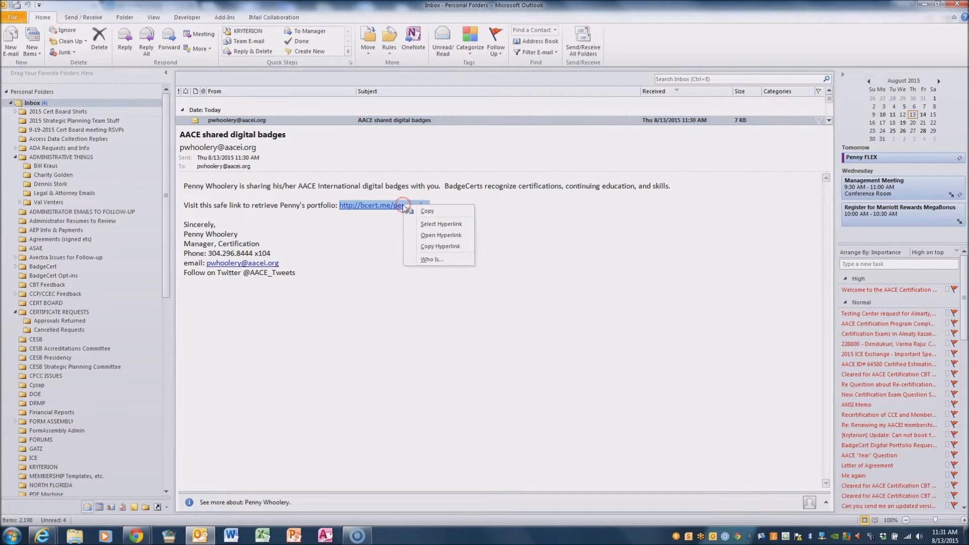
click(424, 211)
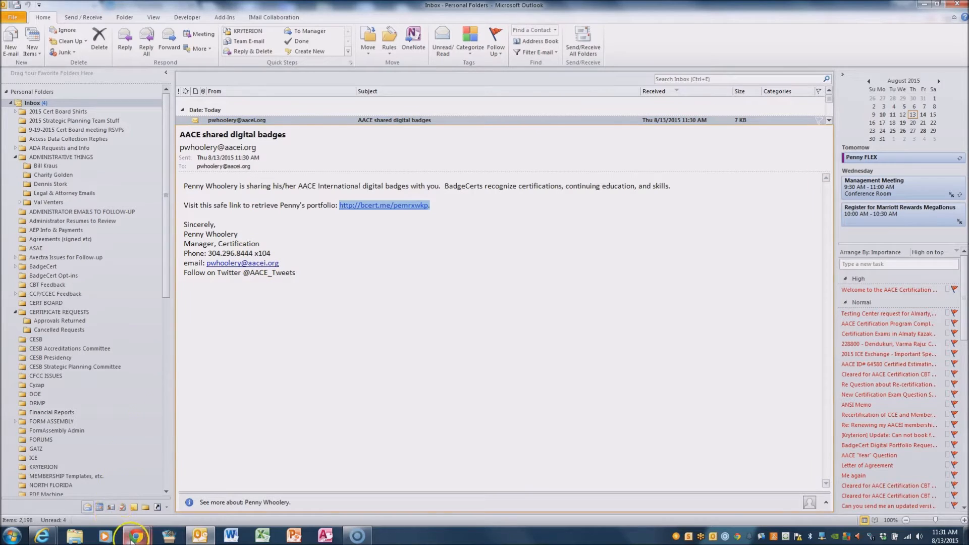
mouse_move(136, 535)
click(192, 515)
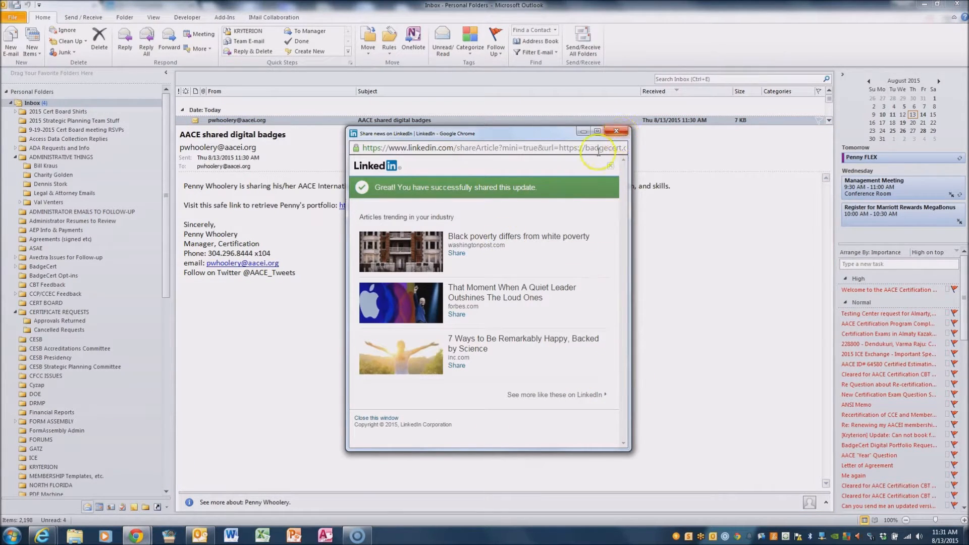
click(614, 134)
click(135, 535)
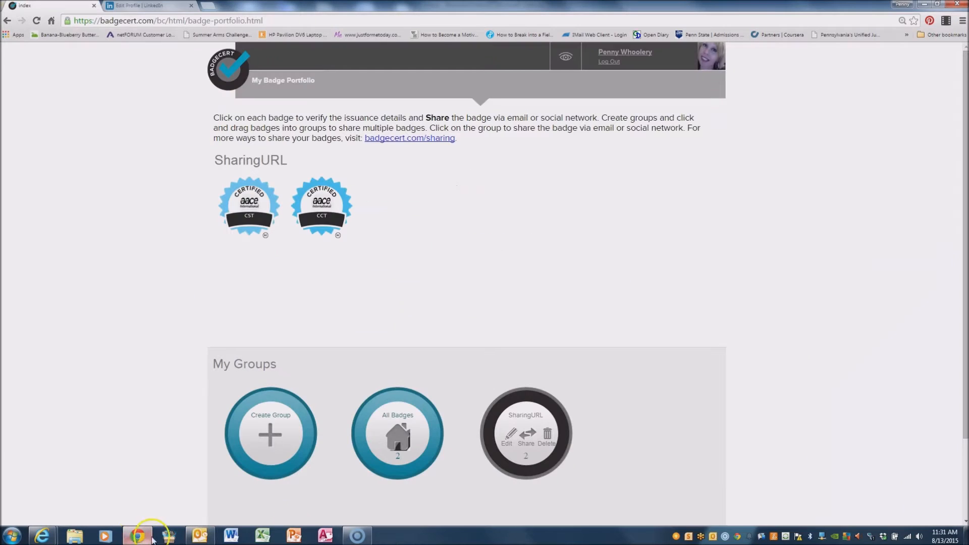
click(134, 6)
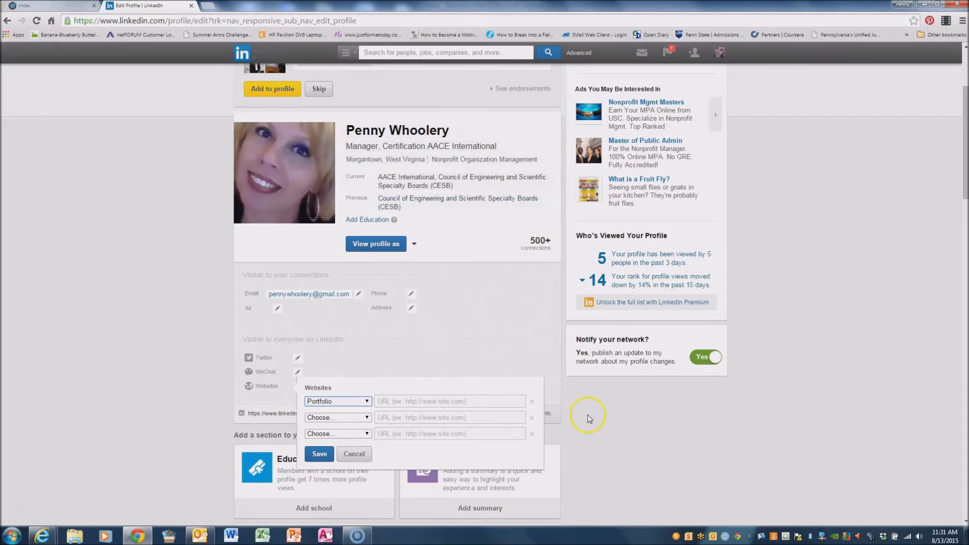
click(478, 401)
key(ctrl+v)
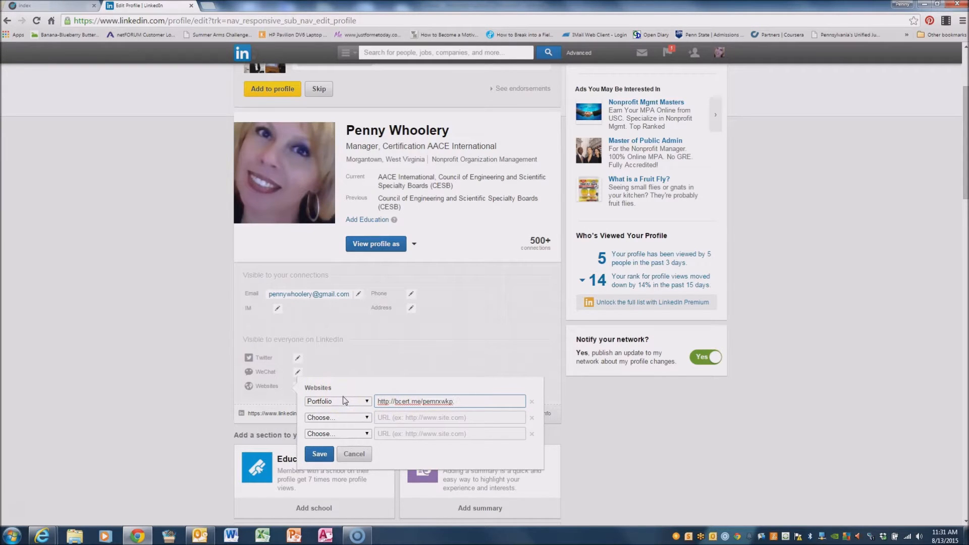
click(326, 456)
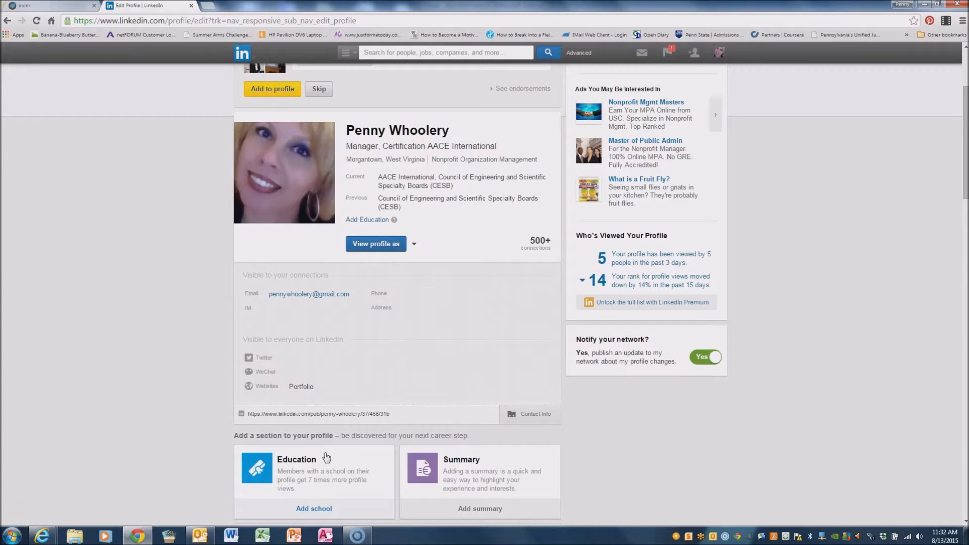
scroll(822, 347, up, 3)
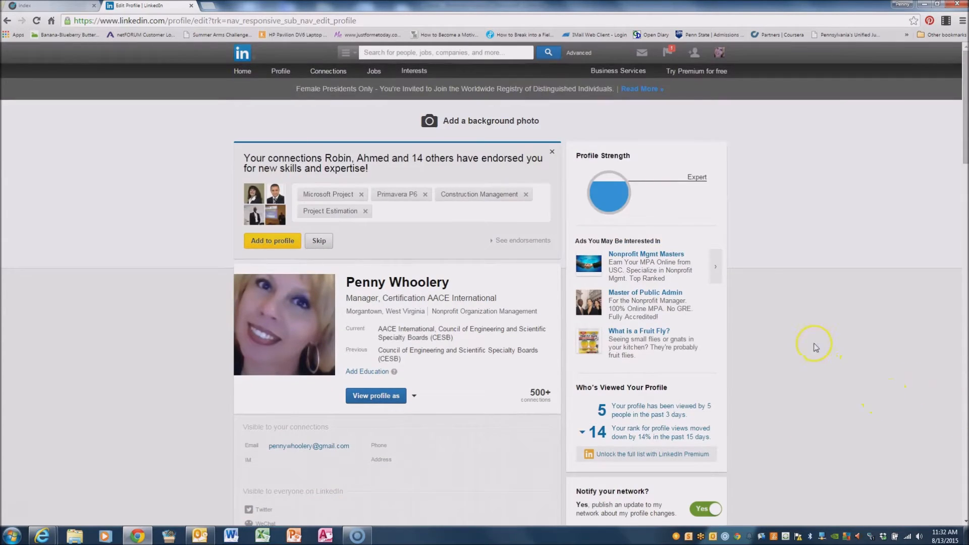
mouse_move(280, 73)
click(288, 110)
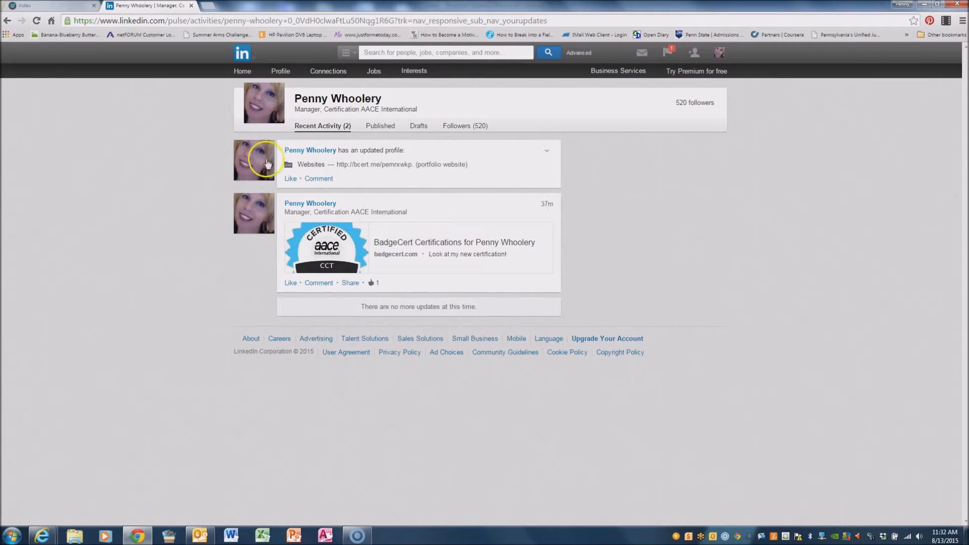
click(276, 71)
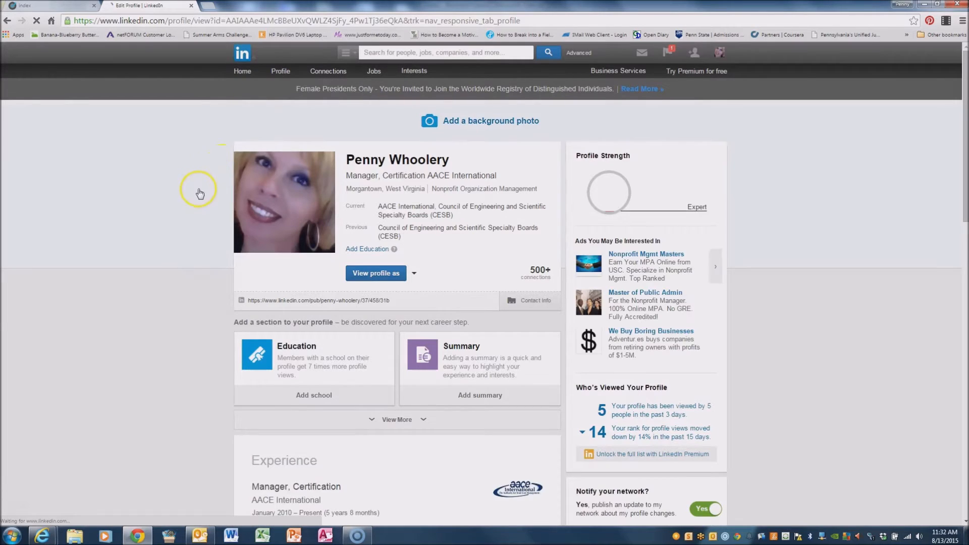
Expand View More under Add a section and scroll down to the Certifications card.
scroll(196, 208, down, 2)
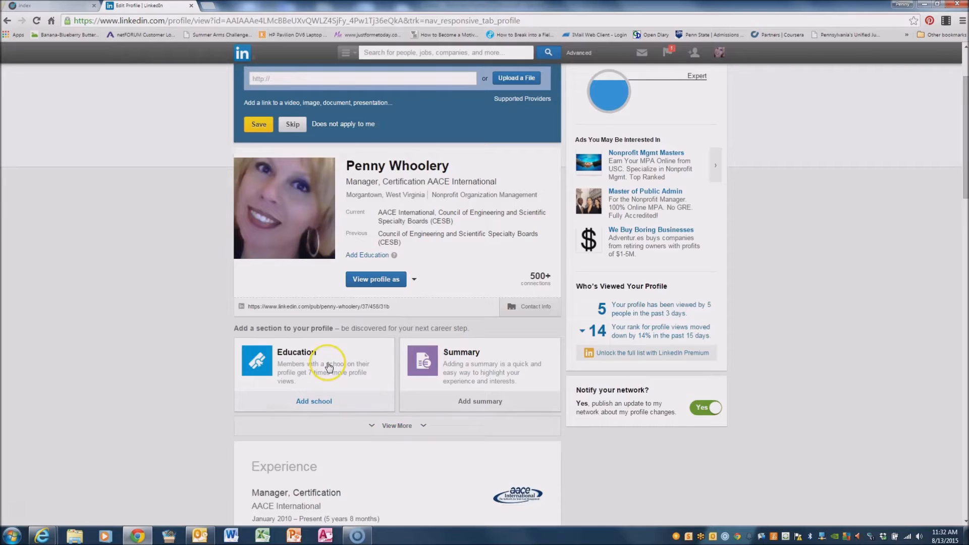
click(397, 425)
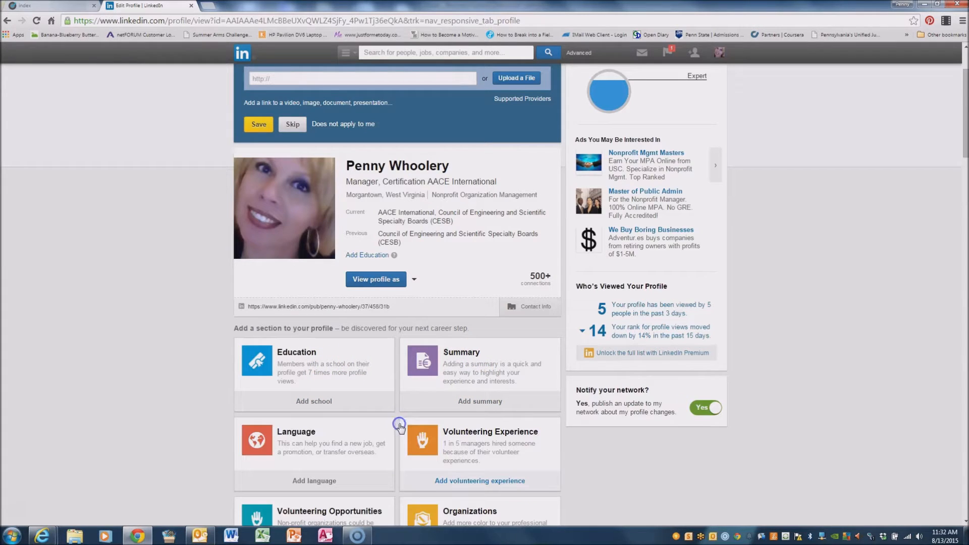
scroll(518, 341, down, 1)
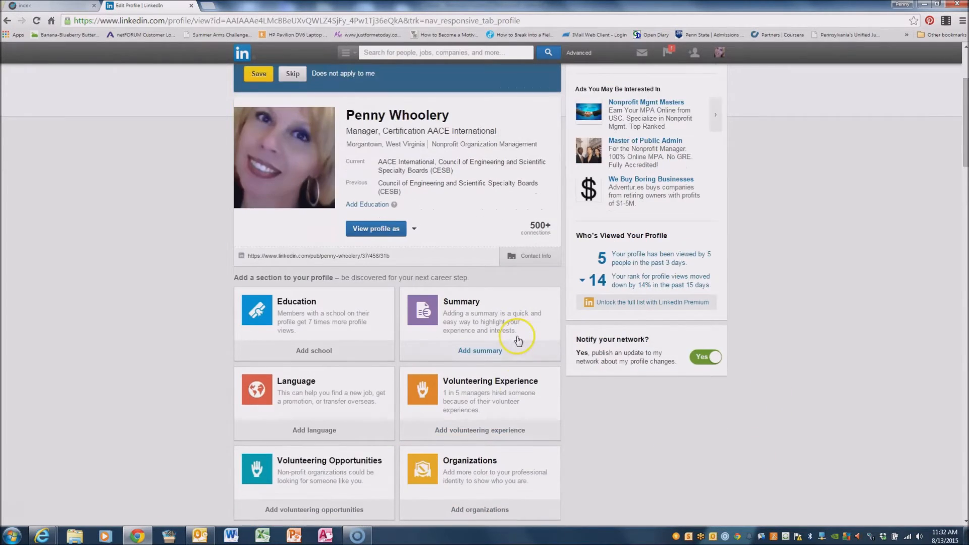
scroll(519, 341, down, 2)
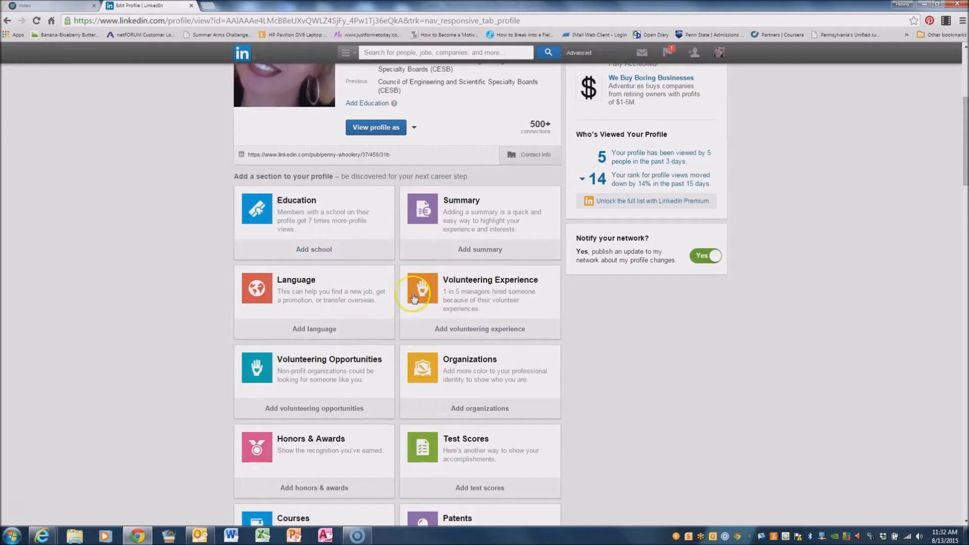
scroll(482, 412, down, 2)
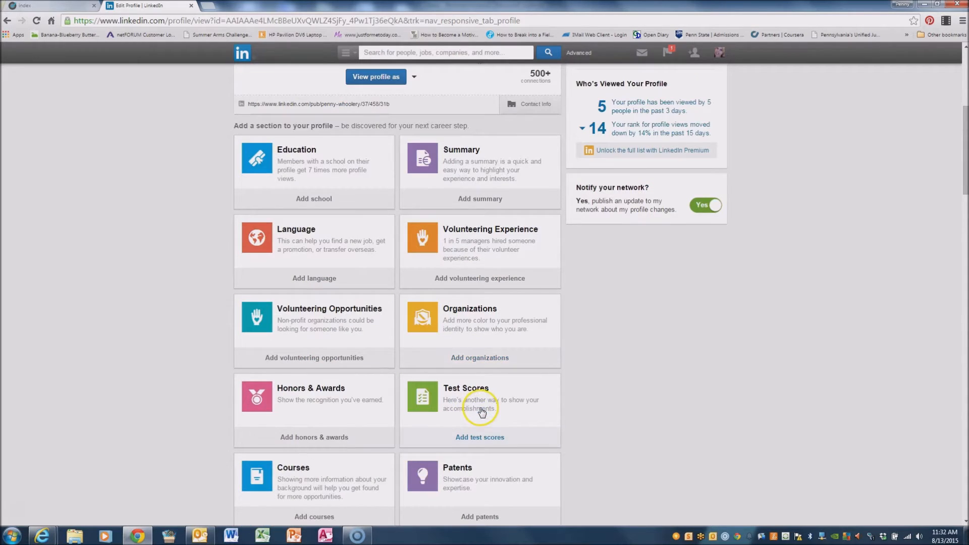
scroll(482, 411, down, 4)
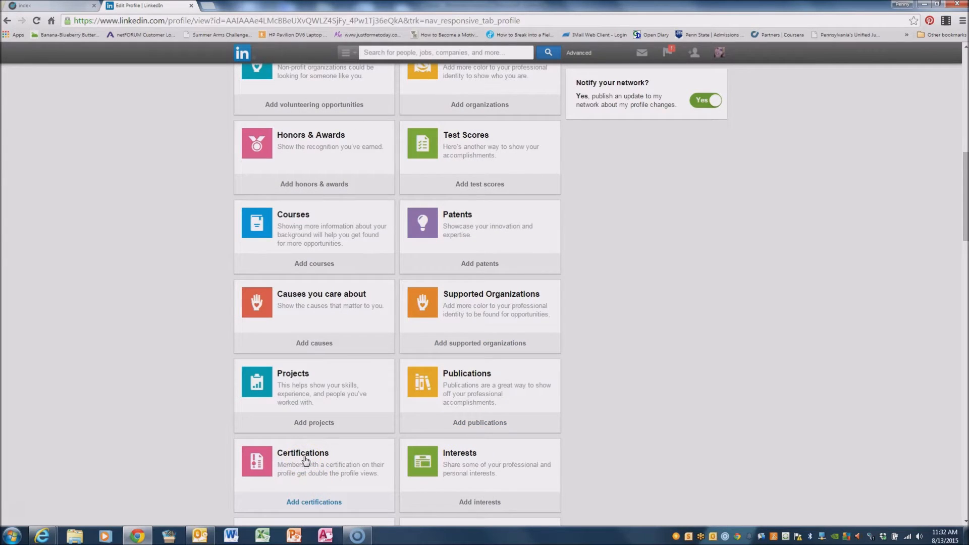
Start a certification named Certified Cost Technician from AACE International with license number 0101.
click(305, 459)
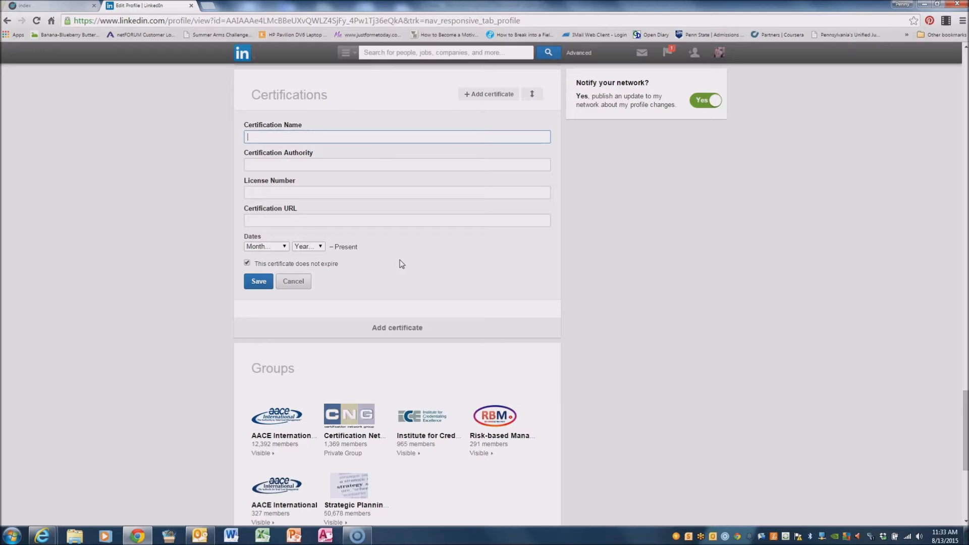
text(Cert)
text(ificat)
key(BackSpace)
key(BackSpace)
key(BackSpace)
text(ed Cost Technician)
key(Tab)
text(AACE)
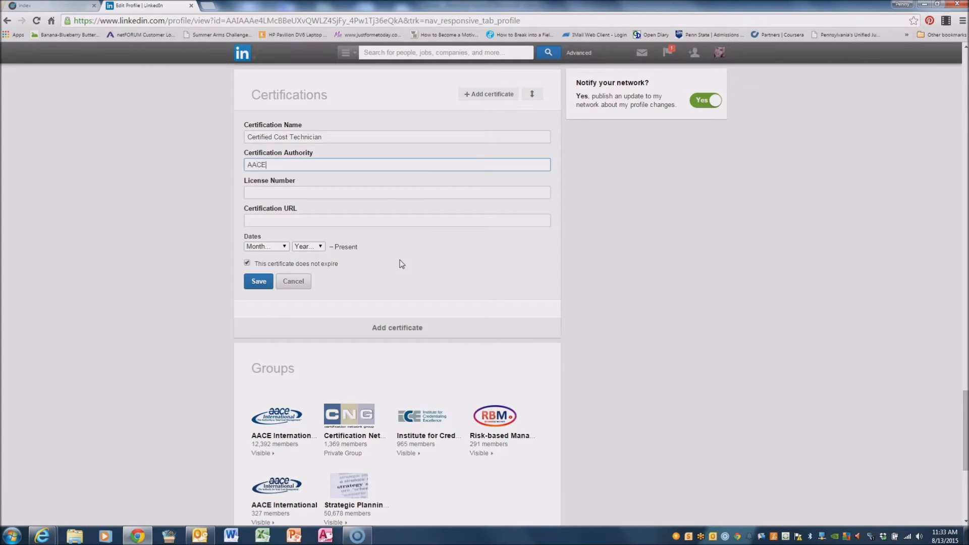
text( Internat)
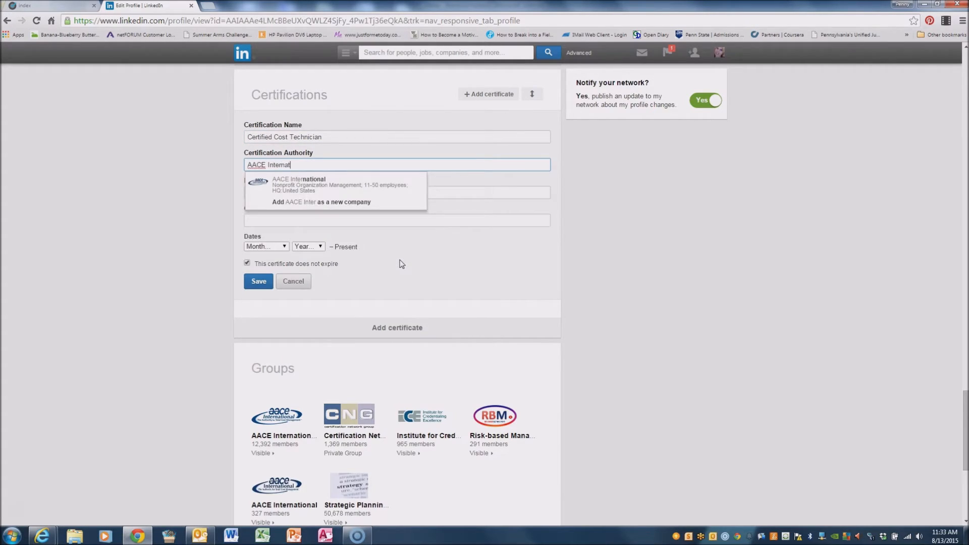
click(298, 186)
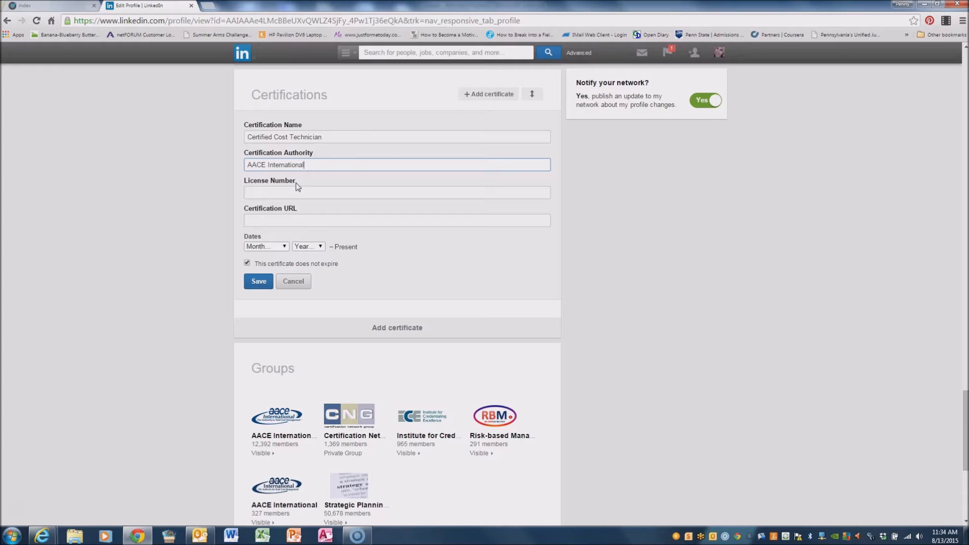
click(293, 192)
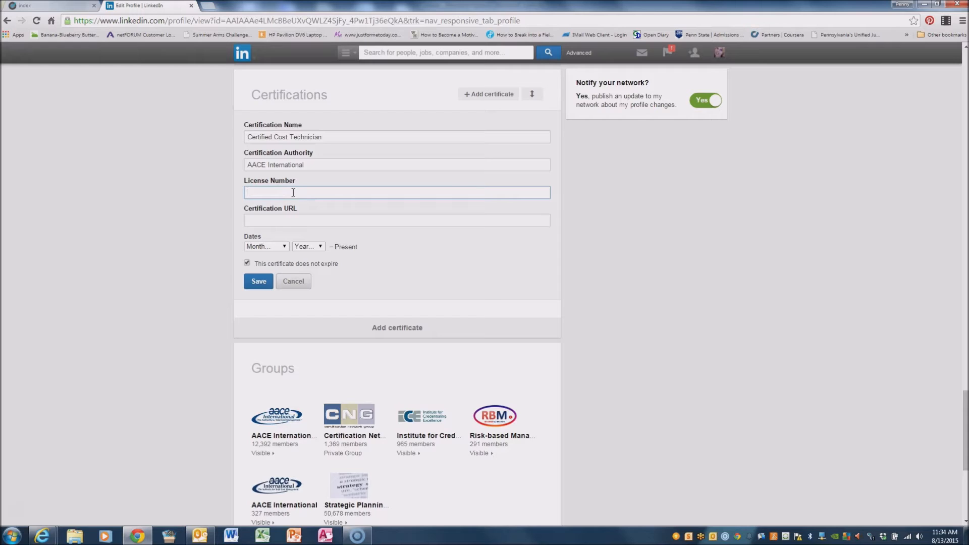
text(0101)
Paste the portfolio link from the email as the Certification URL.
click(300, 220)
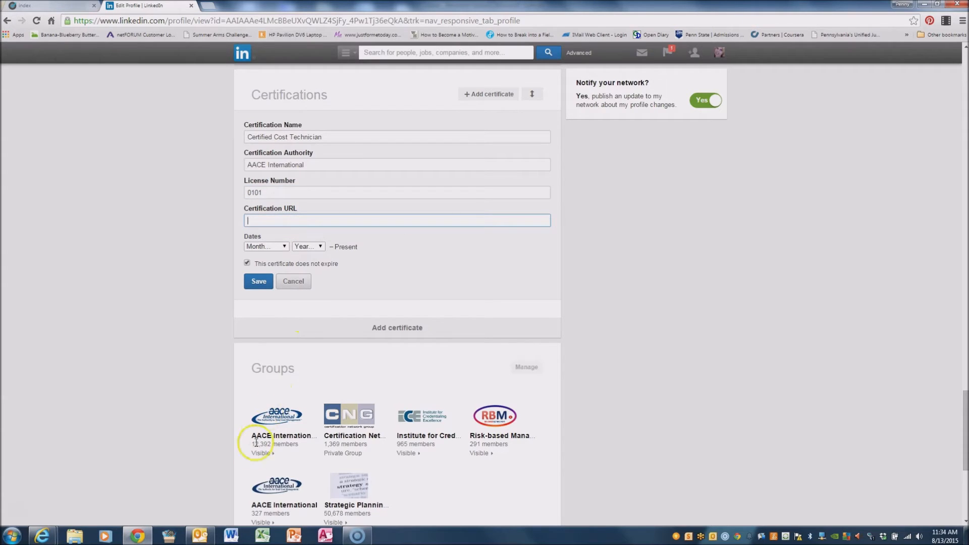
click(200, 535)
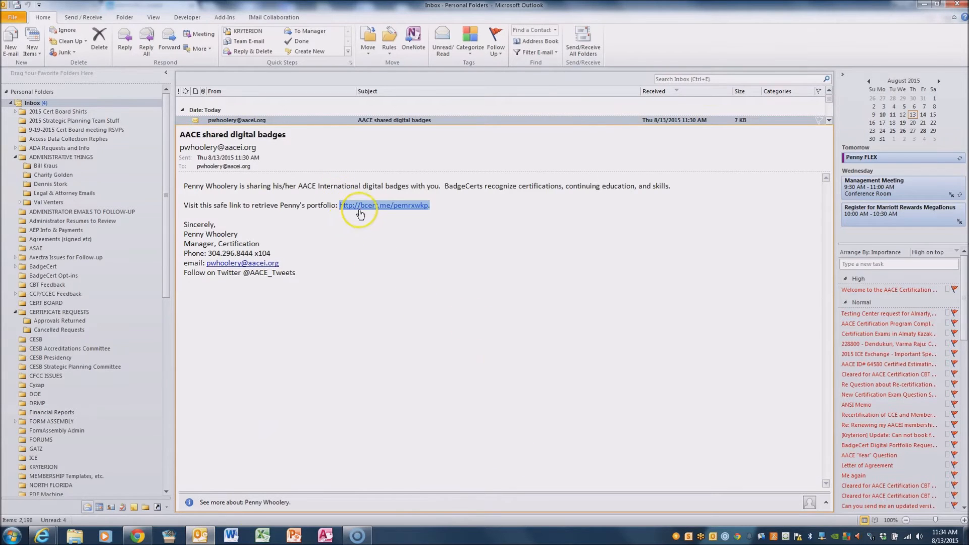
click(137, 535)
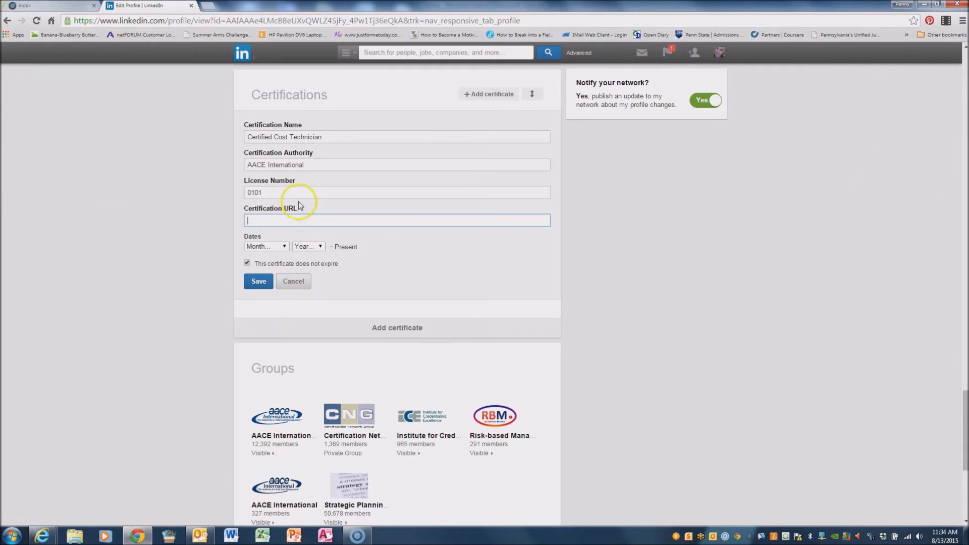
text(http://bcert.me/pemrxwkp)
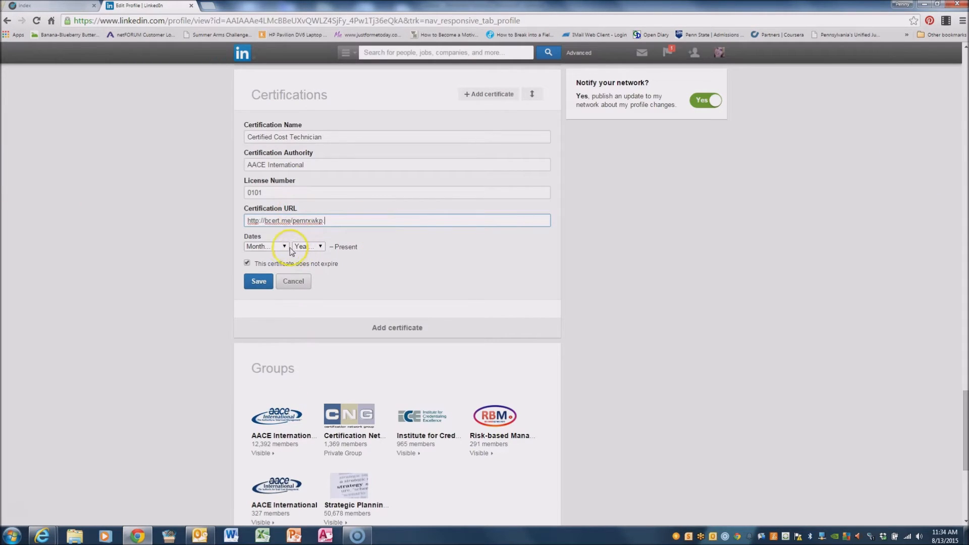
Set the certification start date to January 2015 and give it an expiry date.
click(277, 247)
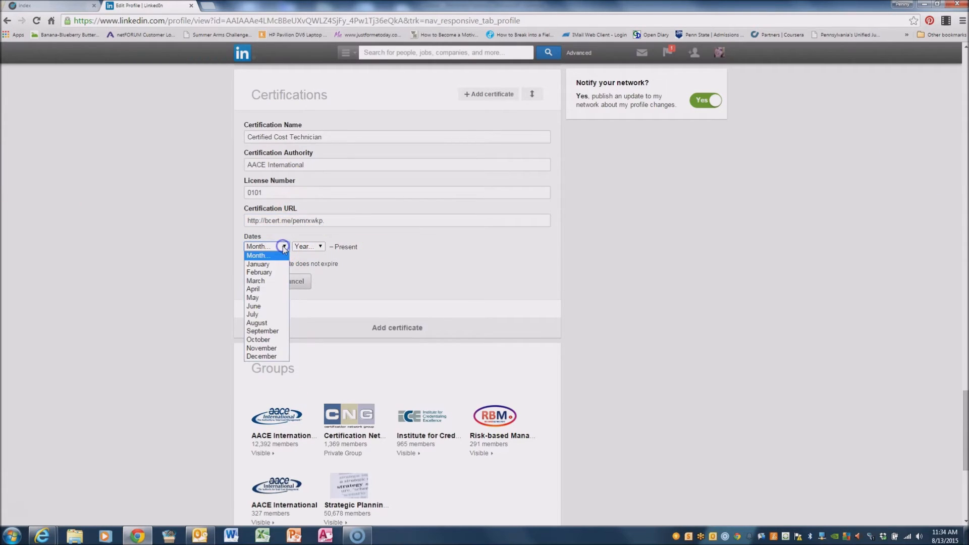
click(258, 264)
click(320, 247)
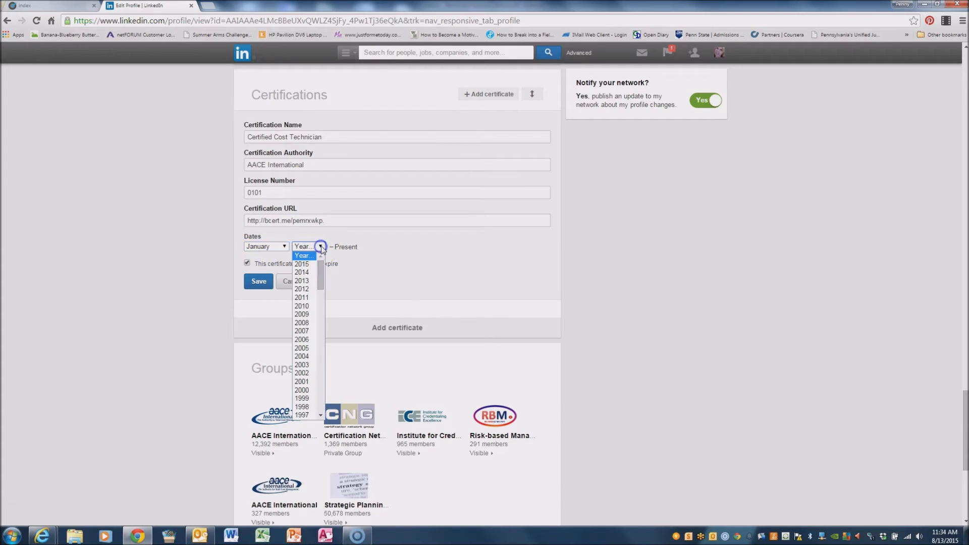
click(305, 264)
click(376, 256)
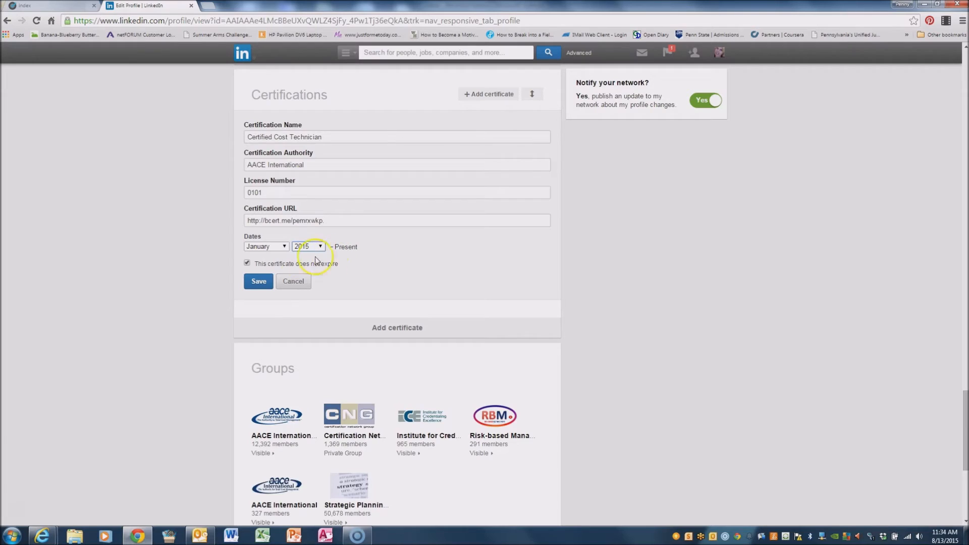
click(246, 263)
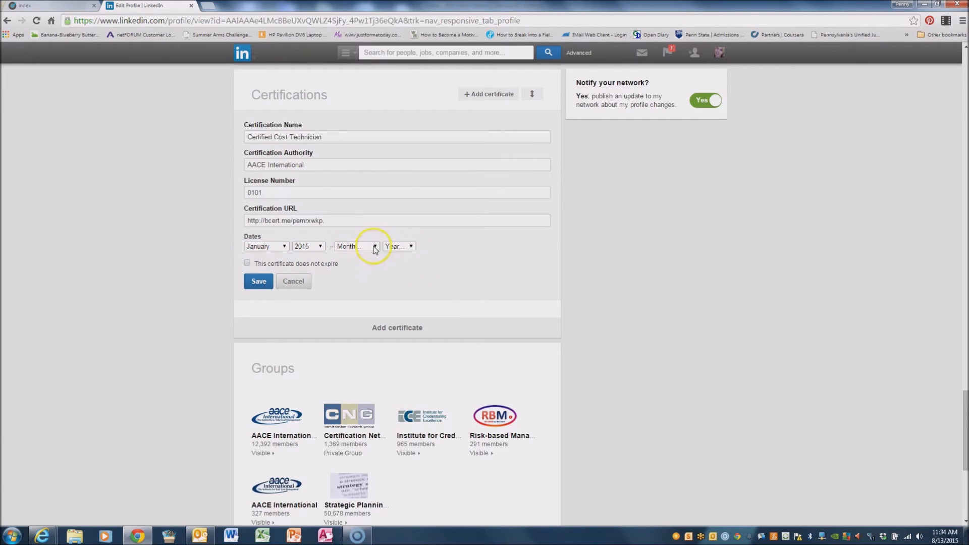
click(248, 263)
click(248, 263)
Set the expiry to January 2019 and save the certification.
click(375, 246)
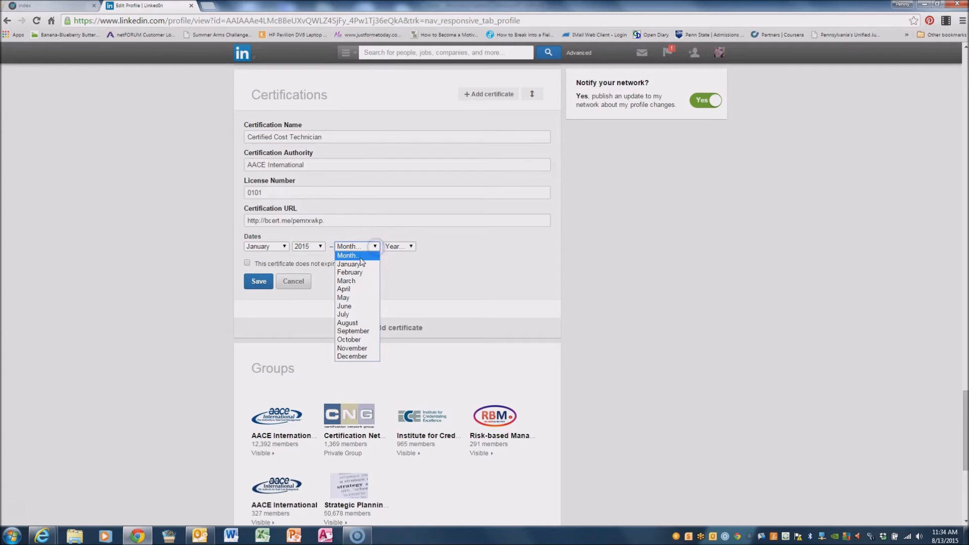
click(354, 265)
click(409, 247)
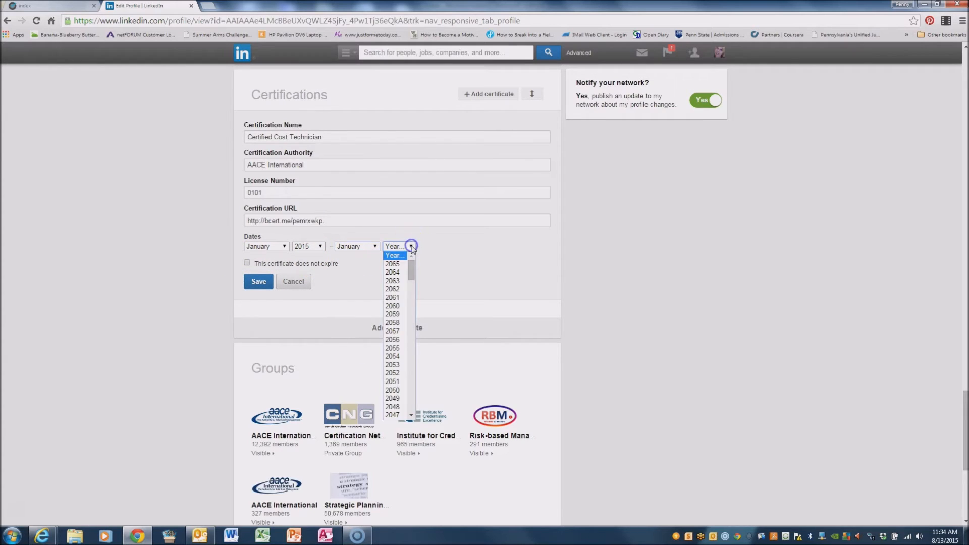
drag(412, 269, 411, 313)
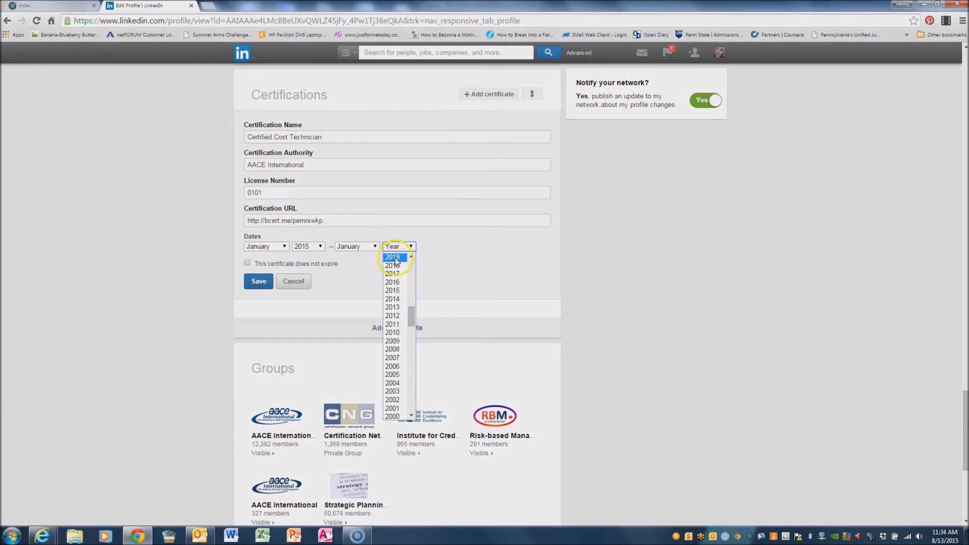
click(395, 256)
click(259, 284)
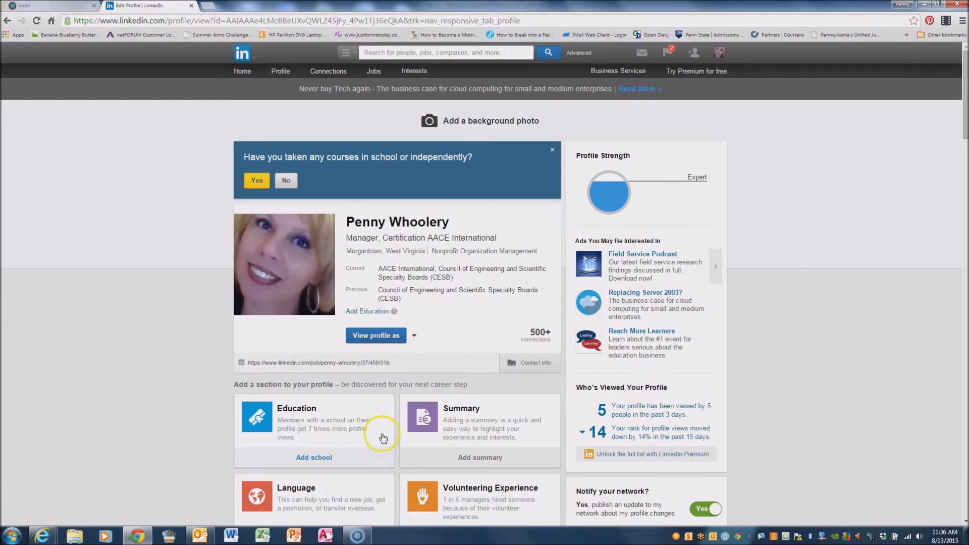
Scroll to Certifications to verify the Certified Cost Technician entry (Jan 2015 – Jan 2019), then choose Add certificate.
scroll(354, 419, down, 2)
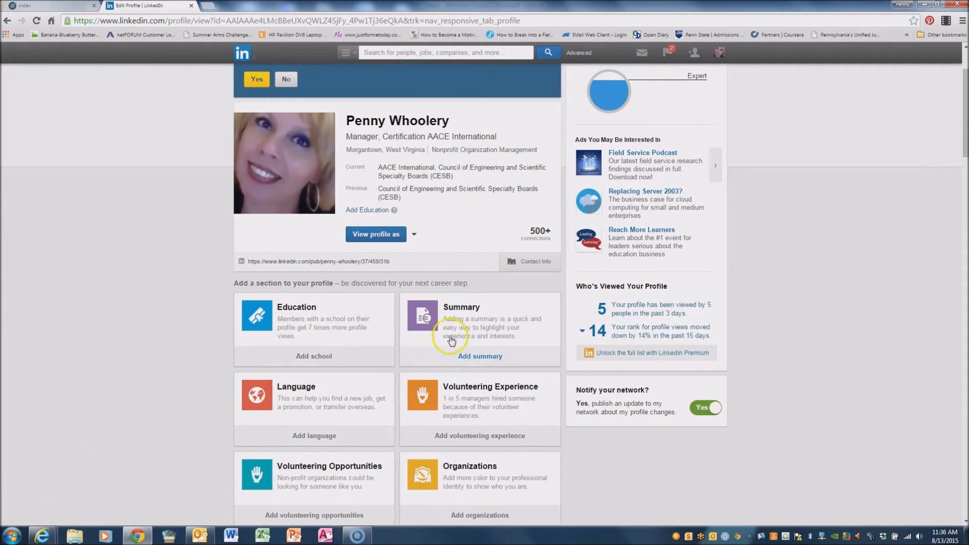
scroll(437, 338, down, 1)
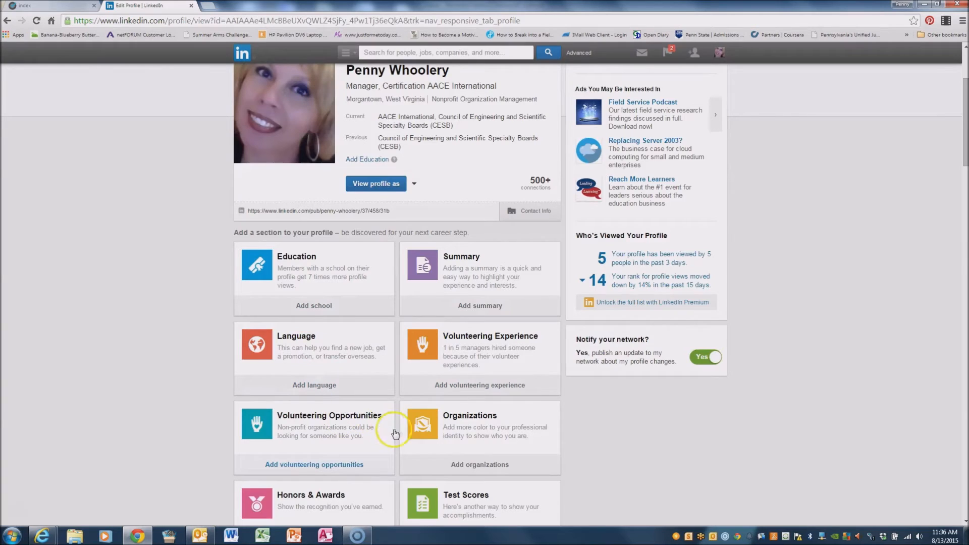
scroll(510, 448, down, 4)
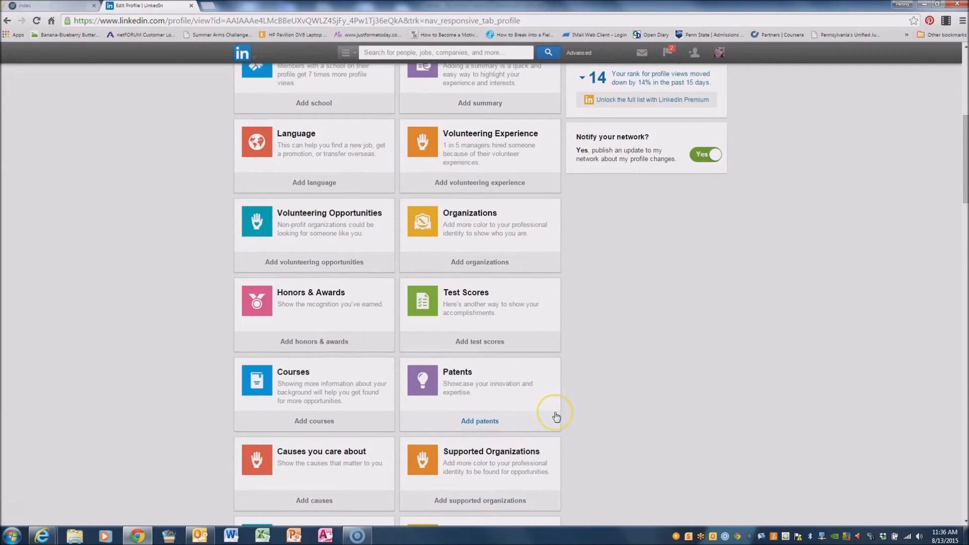
click(424, 320)
scroll(386, 309, down, 15)
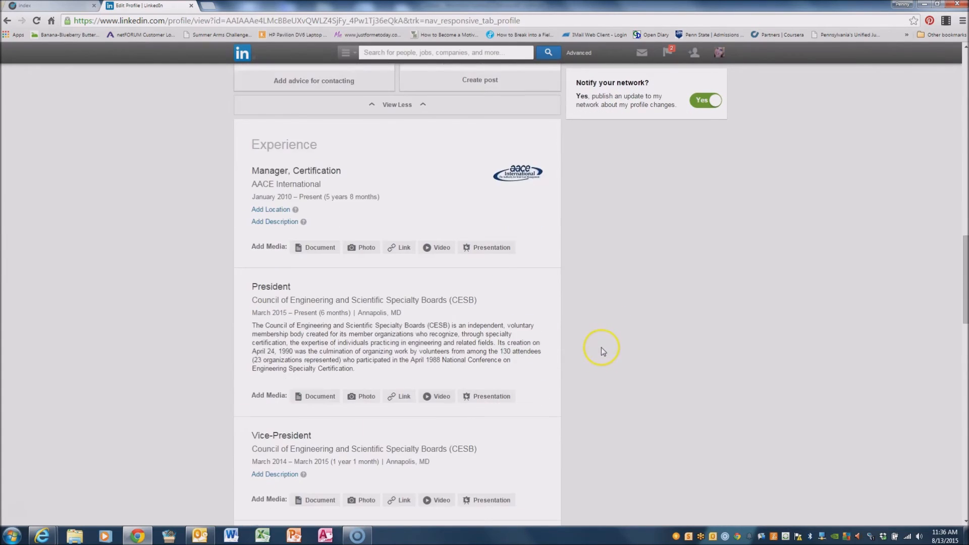
scroll(602, 347, down, 5)
scroll(595, 353, down, 2)
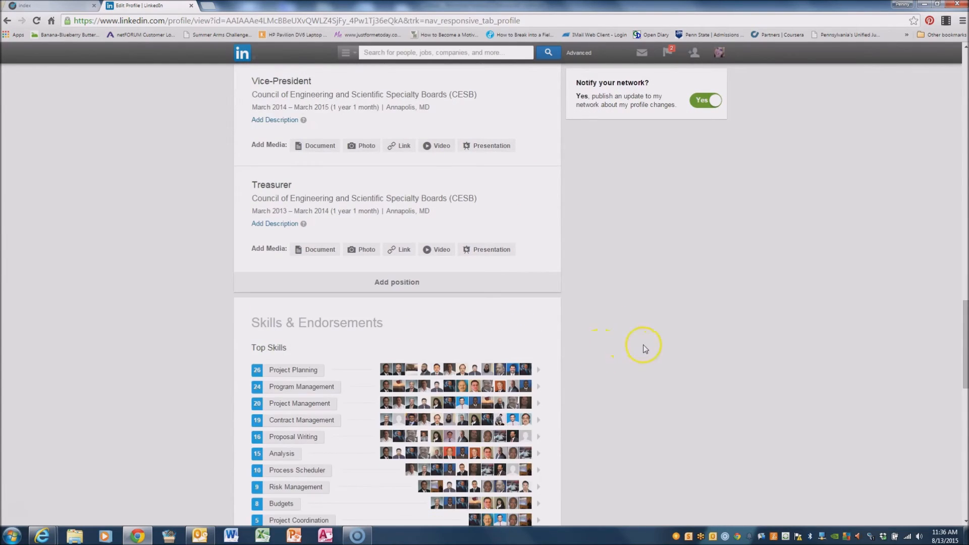
scroll(644, 344, down, 7)
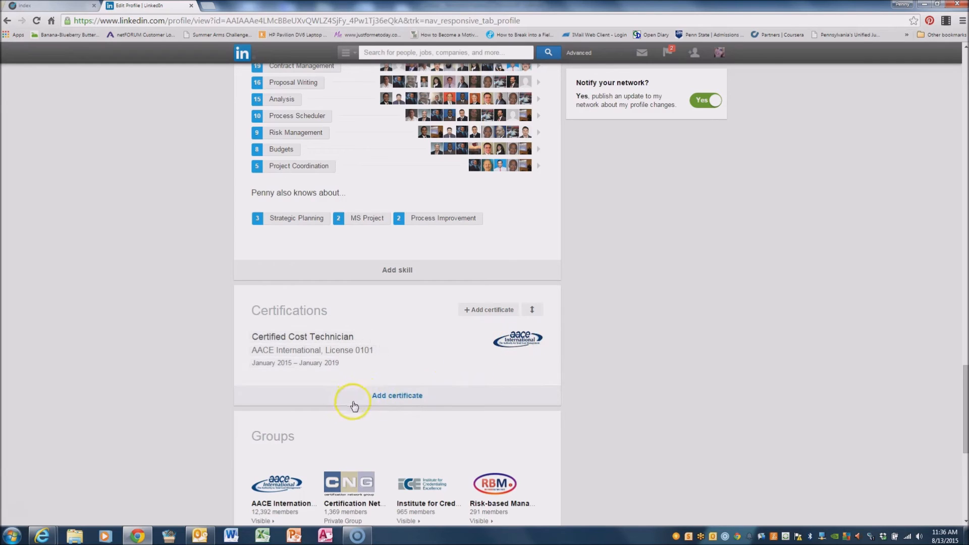
click(397, 396)
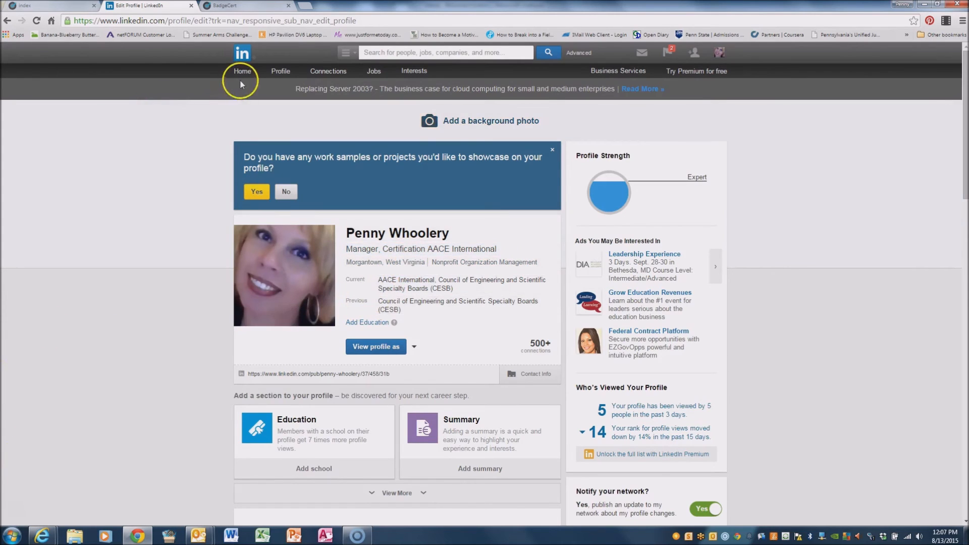
Use 'View profile as' to preview the profile the way connections see it.
click(373, 346)
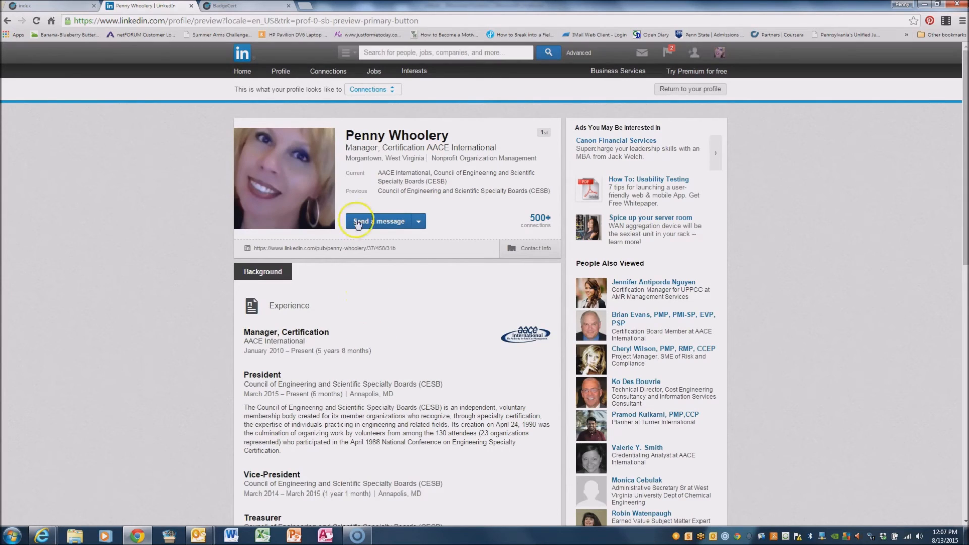
mouse_move(325, 192)
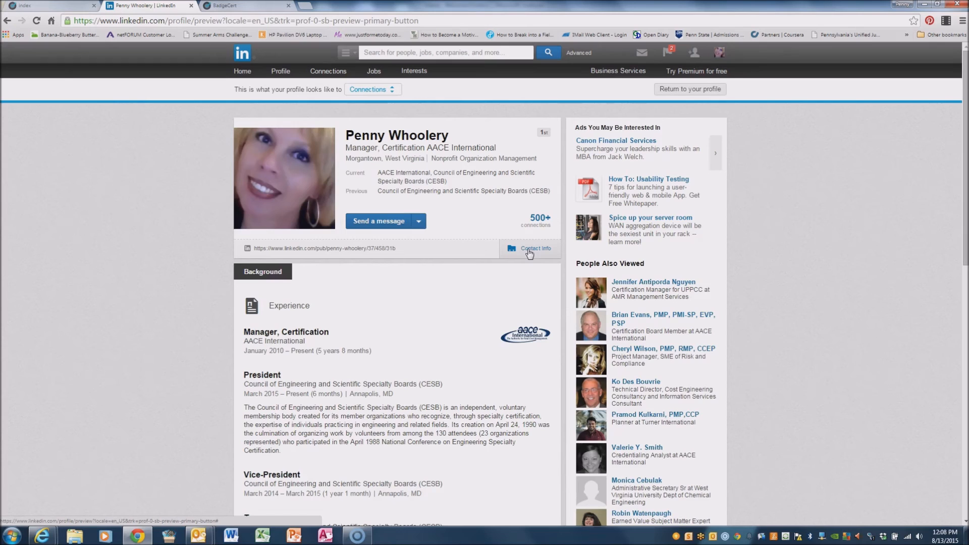
Expand Contact Info and follow the Portfolio website link to the BadgeCert badge page.
click(530, 252)
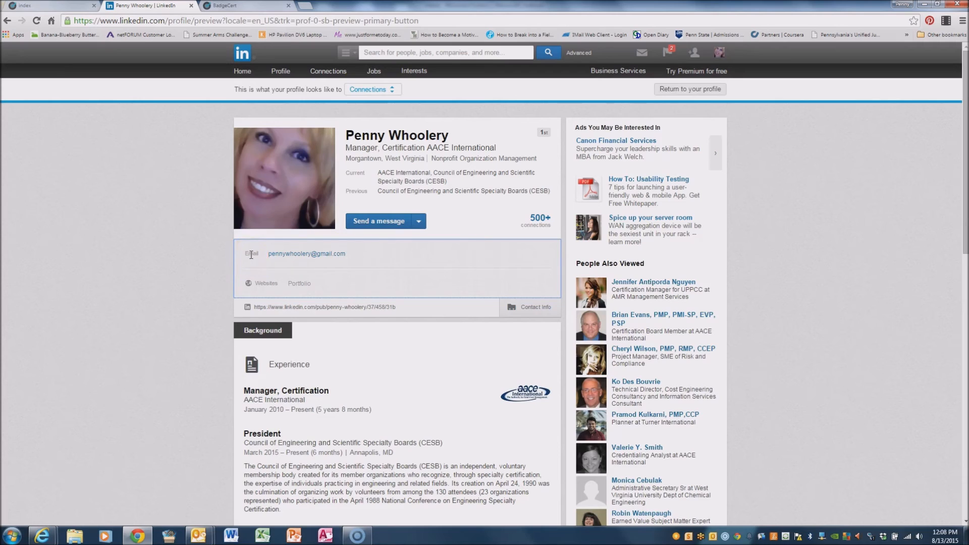
click(295, 257)
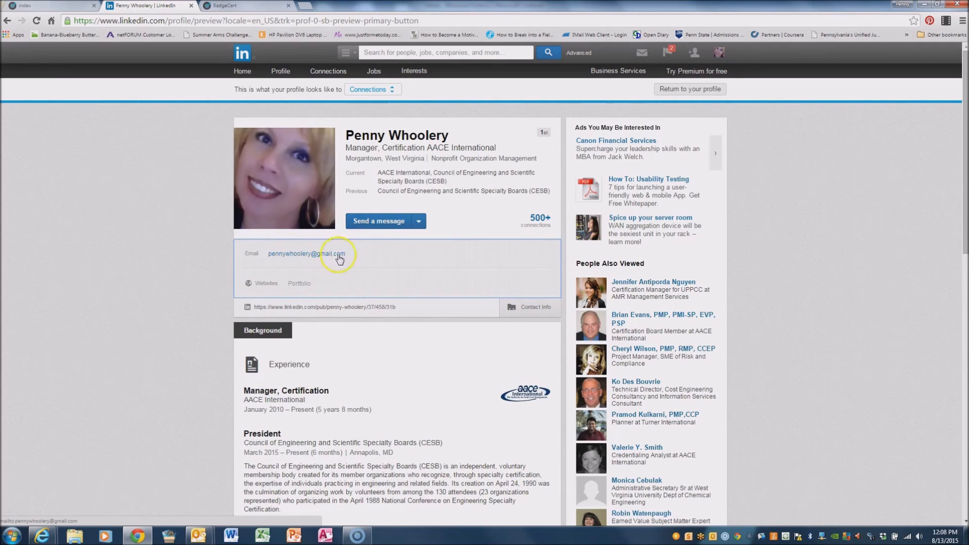
click(302, 287)
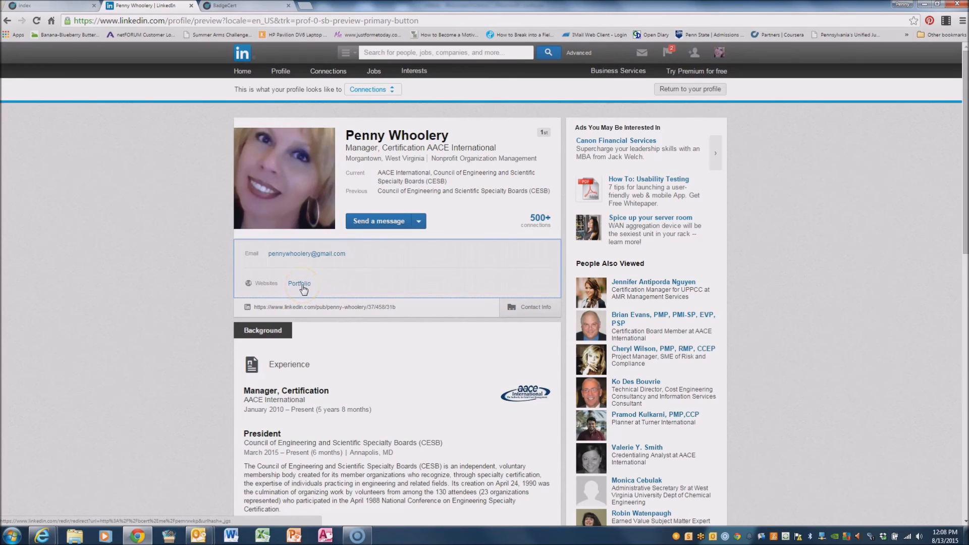
click(302, 285)
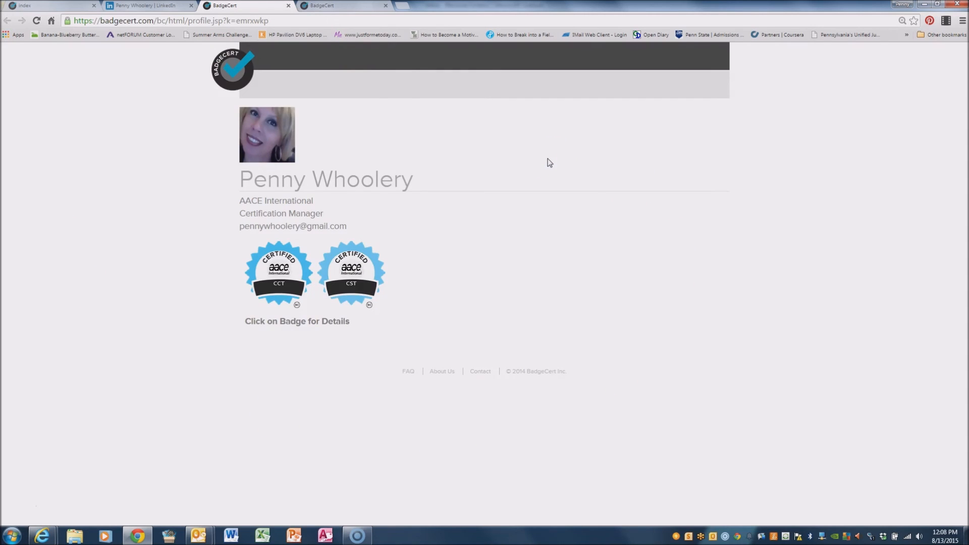
Back in the LinkedIn preview, scroll through to confirm the Portfolio website and Certified Cost Technician entries.
click(124, 6)
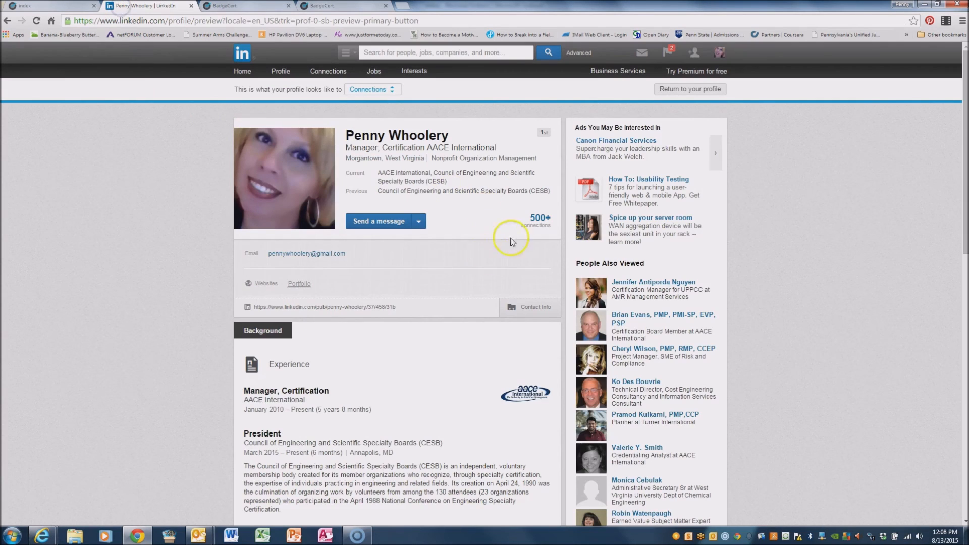
scroll(456, 282, down, 2)
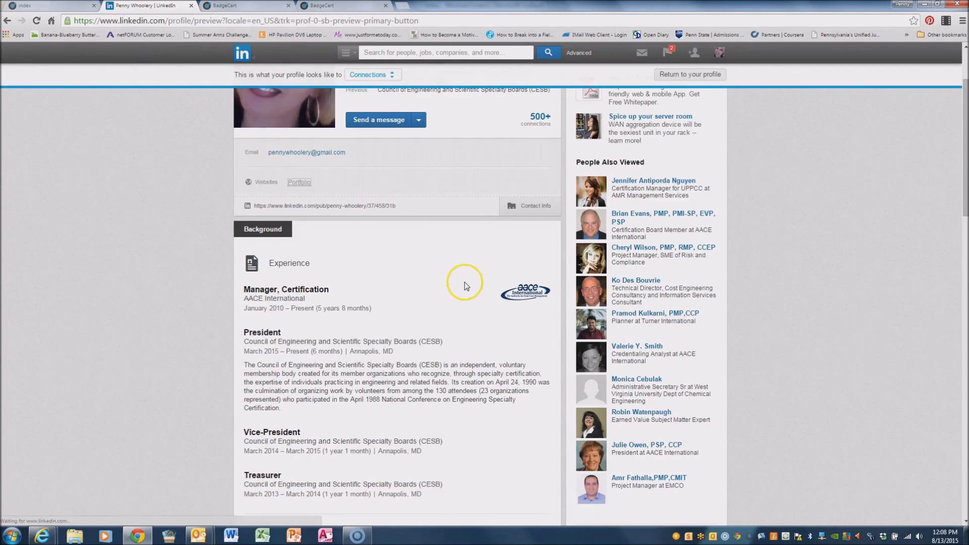
scroll(424, 336, down, 6)
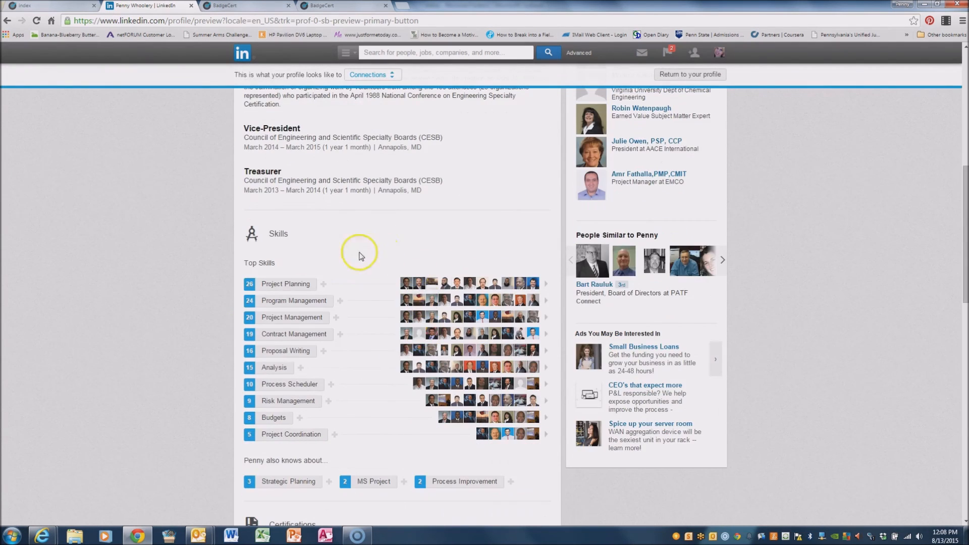
scroll(373, 314, down, 2)
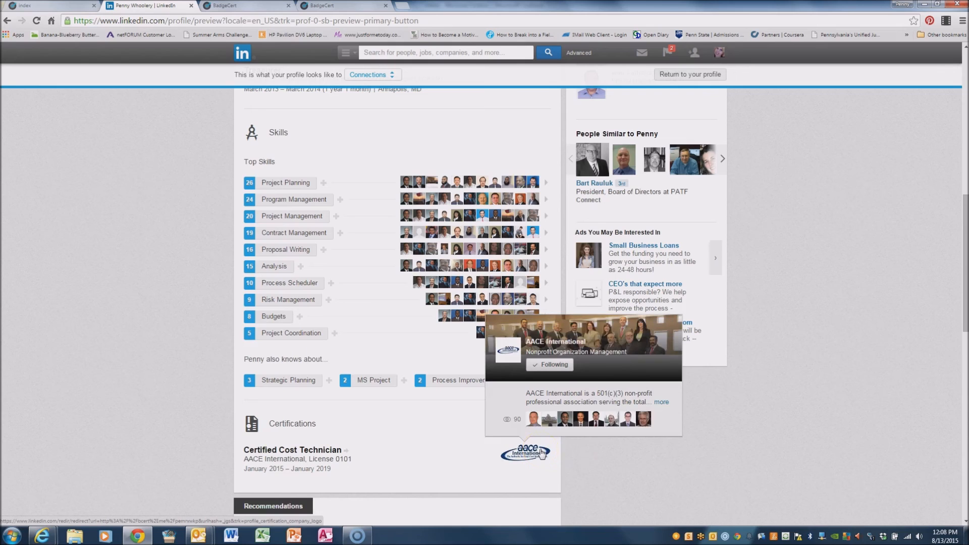
scroll(438, 452, down, 5)
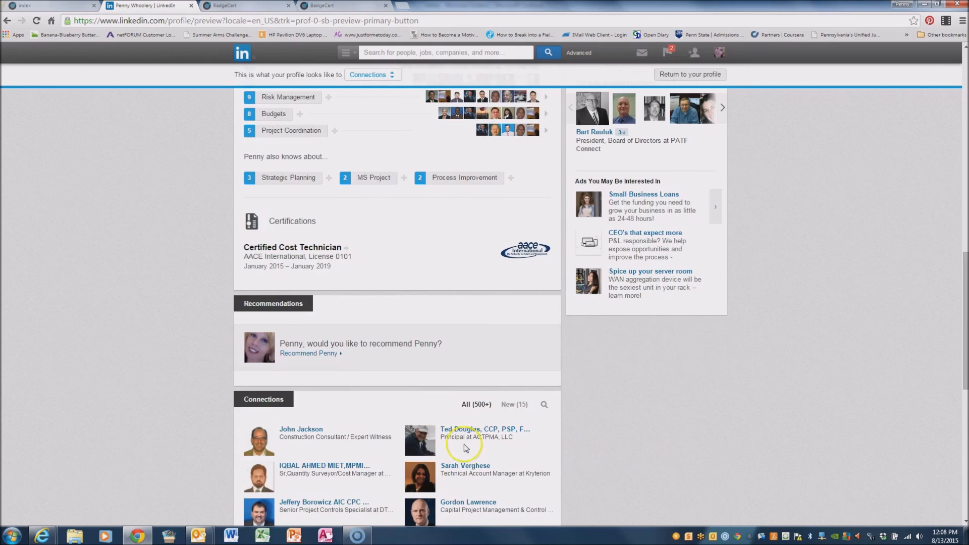
scroll(720, 453, down, 7)
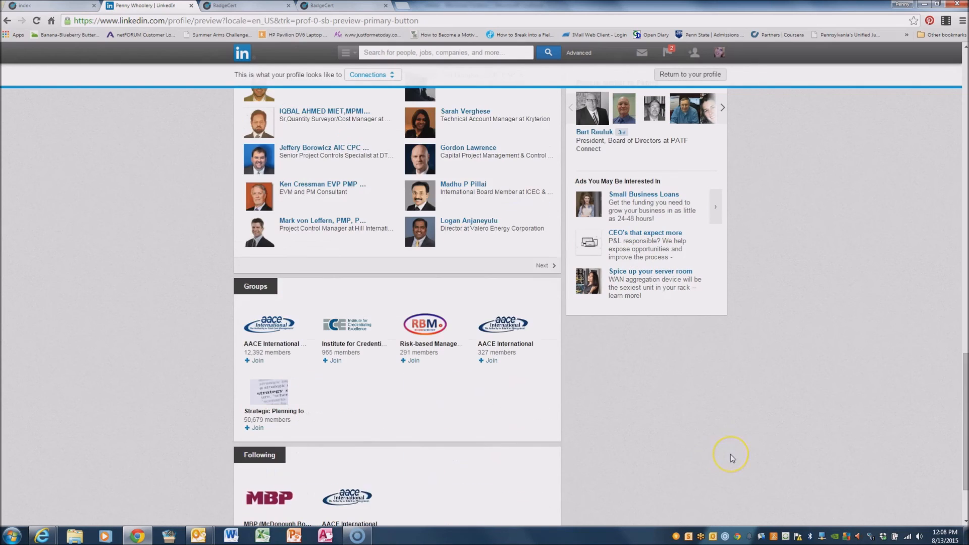
scroll(731, 454, up, 20)
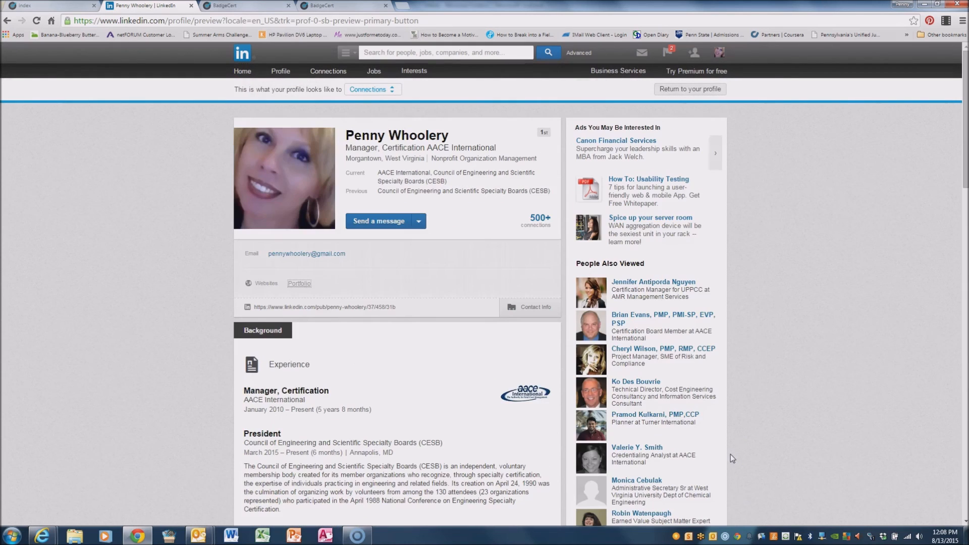